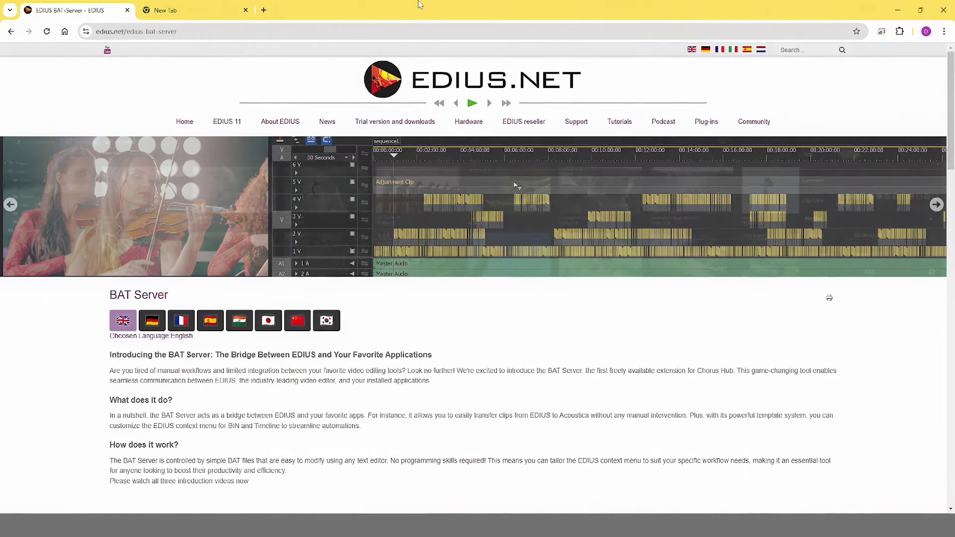
Scroll down the BAT Server page to the EDIUS 11 Setup Manager Installer beta download
scroll(209, 100, "down", 9)
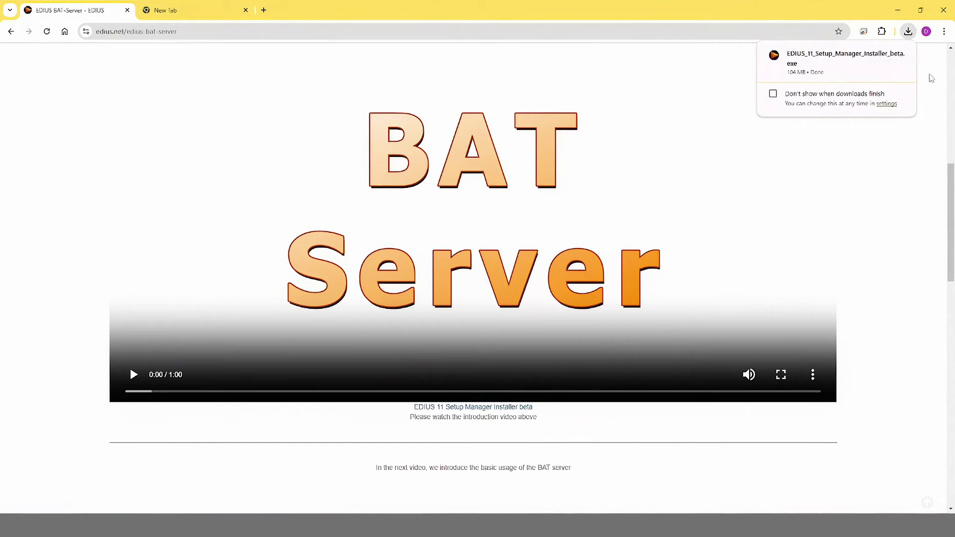
Run the downloaded installer, accept the licence and install the EDIUS 11 Setup Manager
left_click(885, 56)
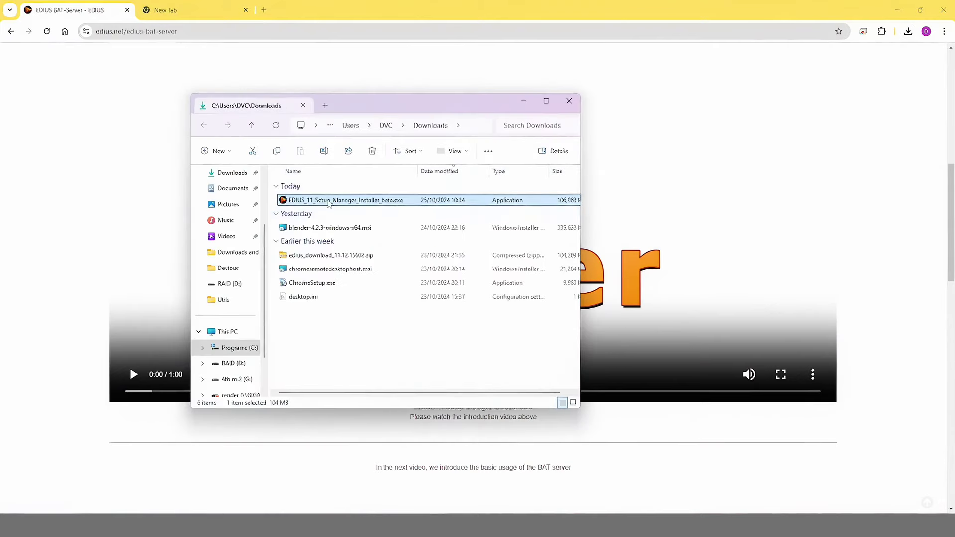
double_click(328, 201)
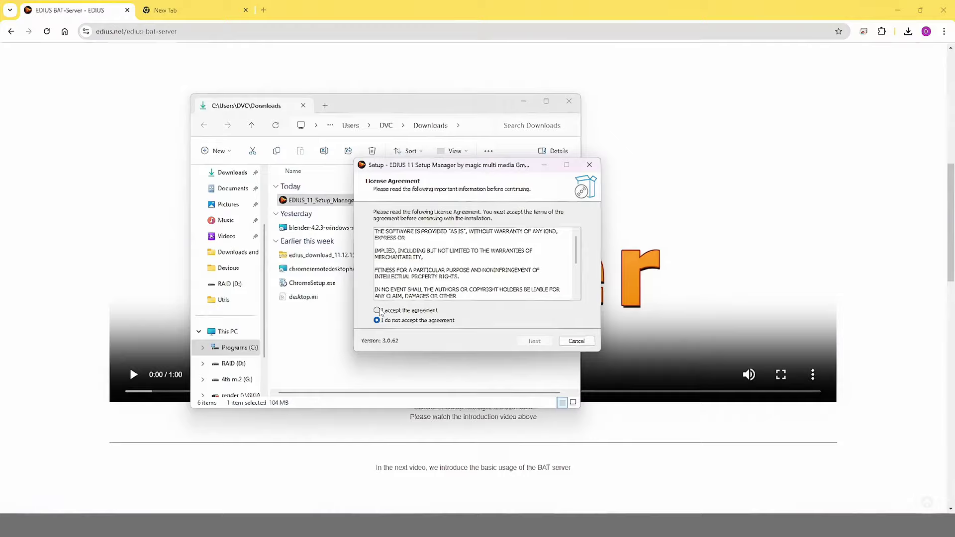
left_click(378, 311)
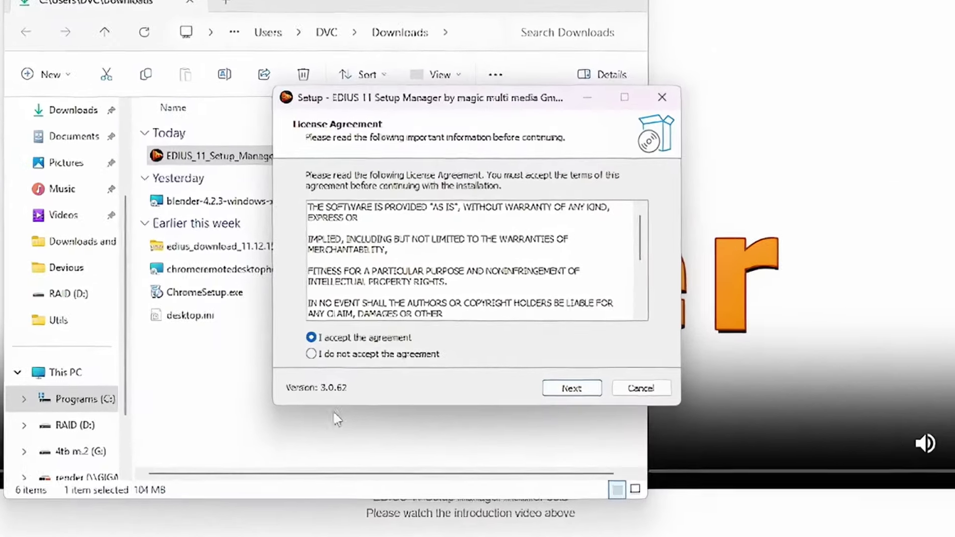
left_click(572, 389)
left_click(575, 388)
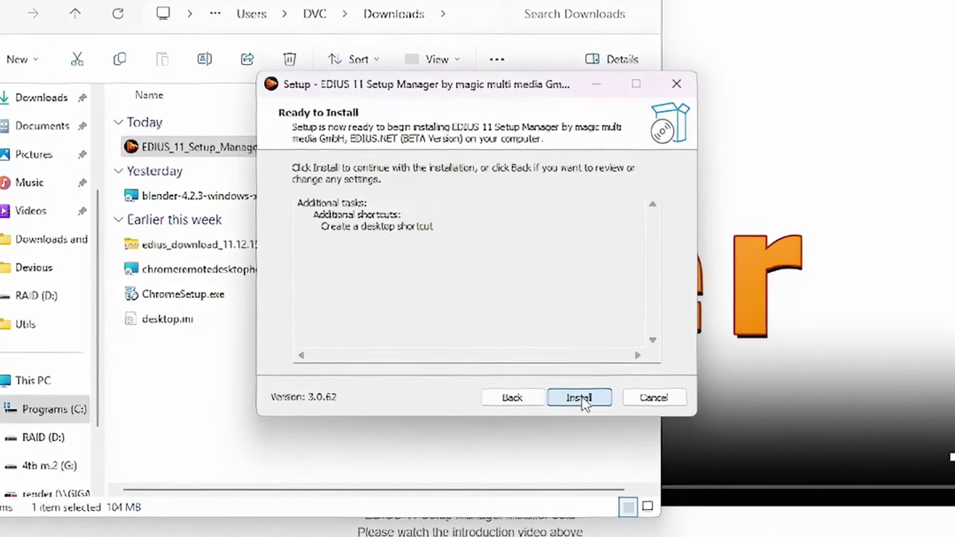
left_click(580, 400)
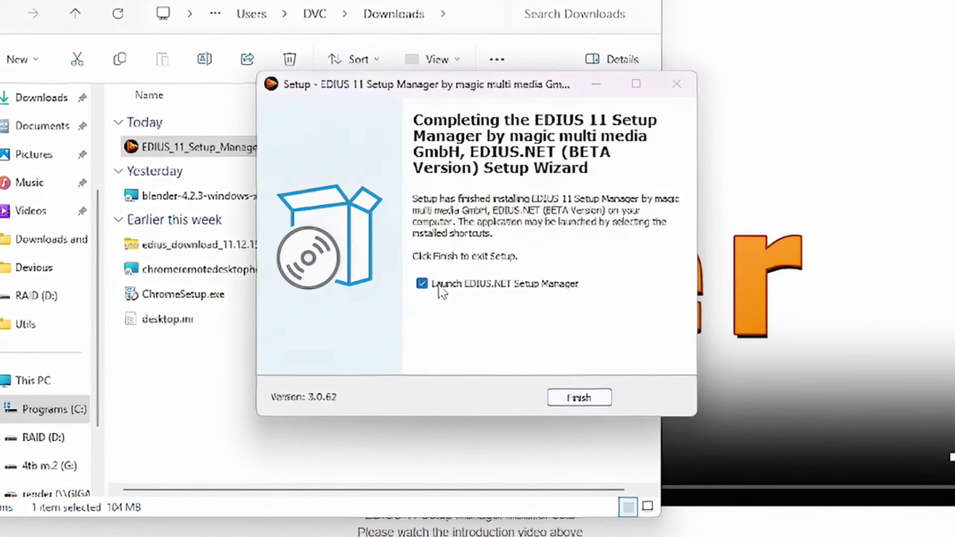
Close the finished installer wizard and accept the Setup Manager's end user licence agreement
left_click(569, 397)
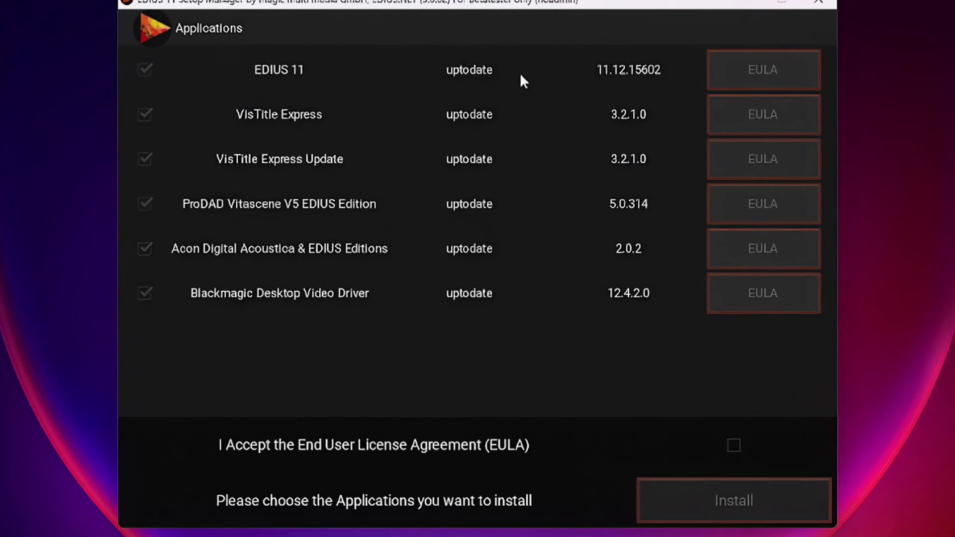
left_click(734, 446)
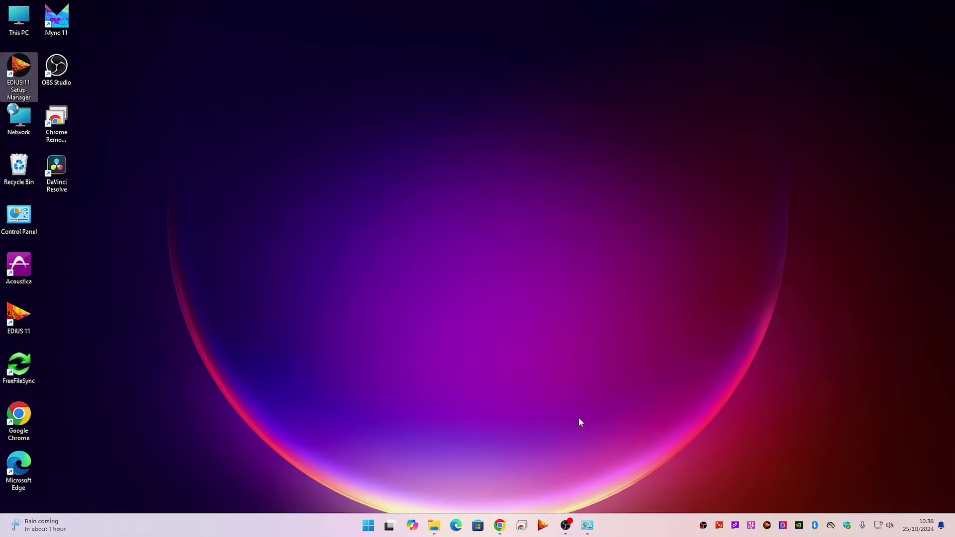
From the EDIUS tray icon, open BAT Server Panel and start installing the missing BAT Server
right_click(767, 528)
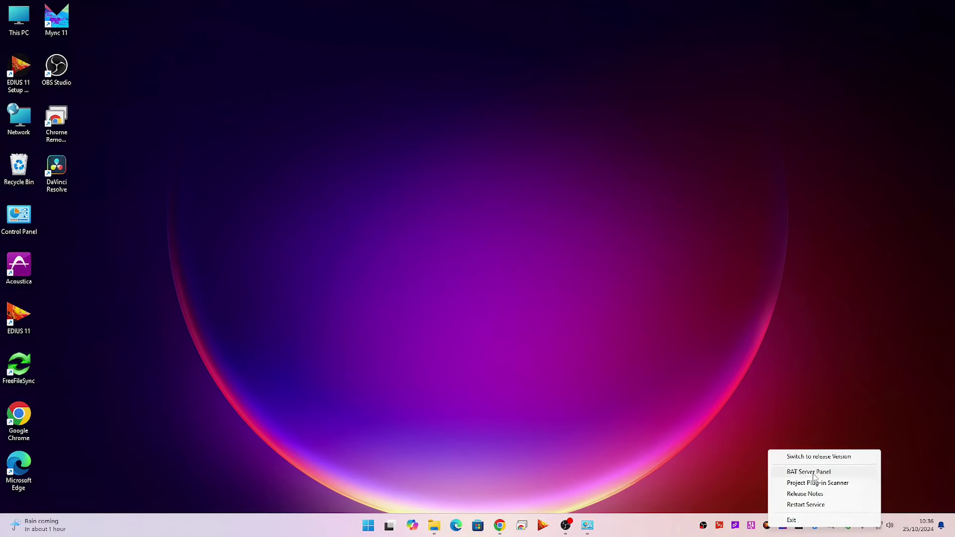
left_click(815, 476)
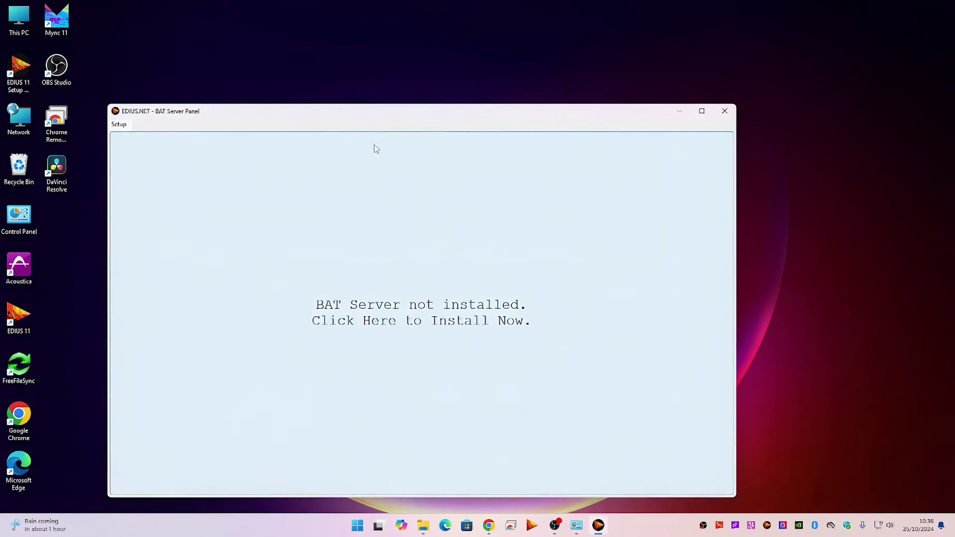
left_click_drag(333, 116, 366, 61)
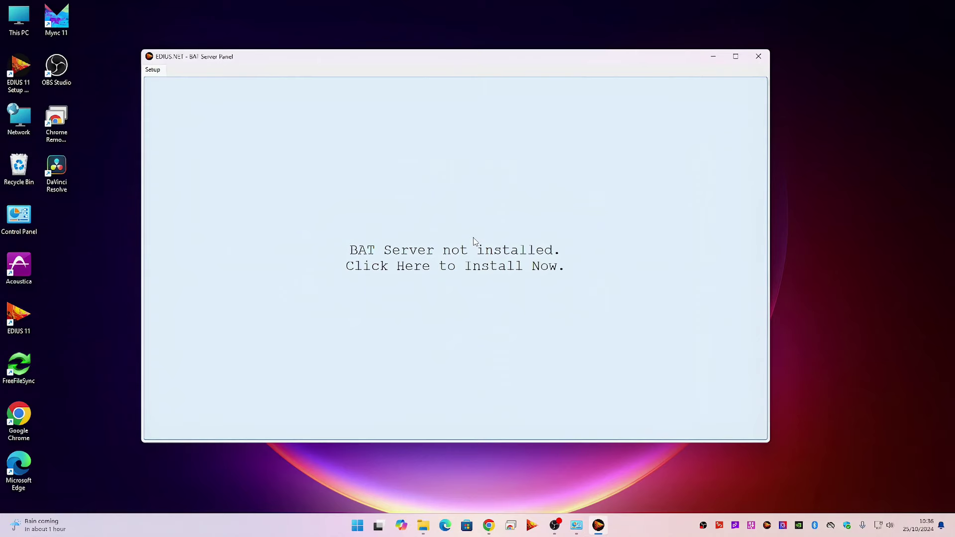
left_click(449, 268)
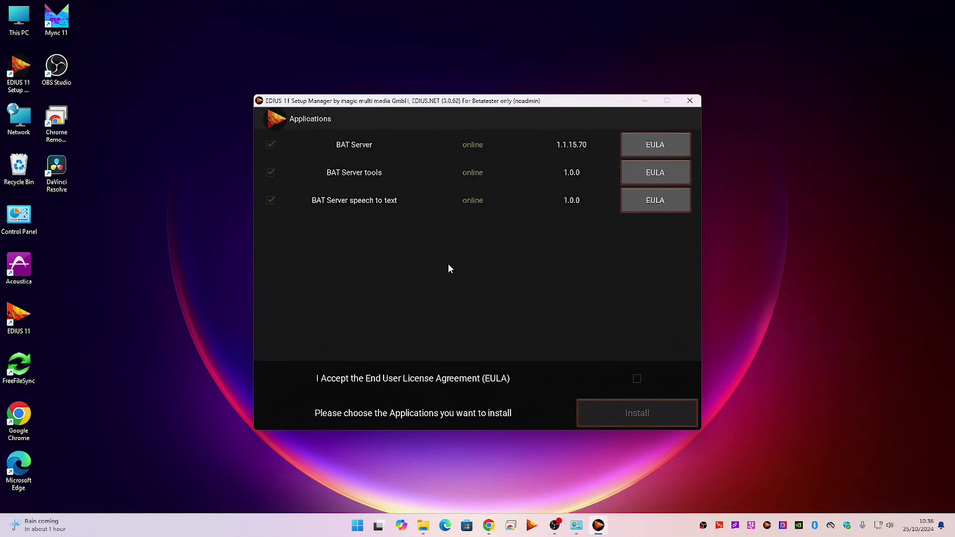
Accept the EULA and install BAT Server, BAT Server tools and BAT Server speech to text
left_click(637, 379)
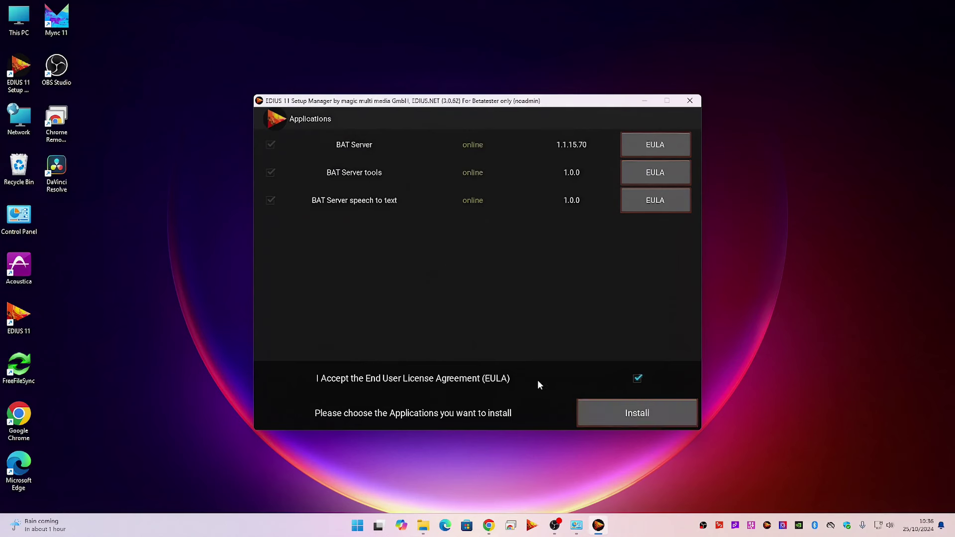
left_click(641, 418)
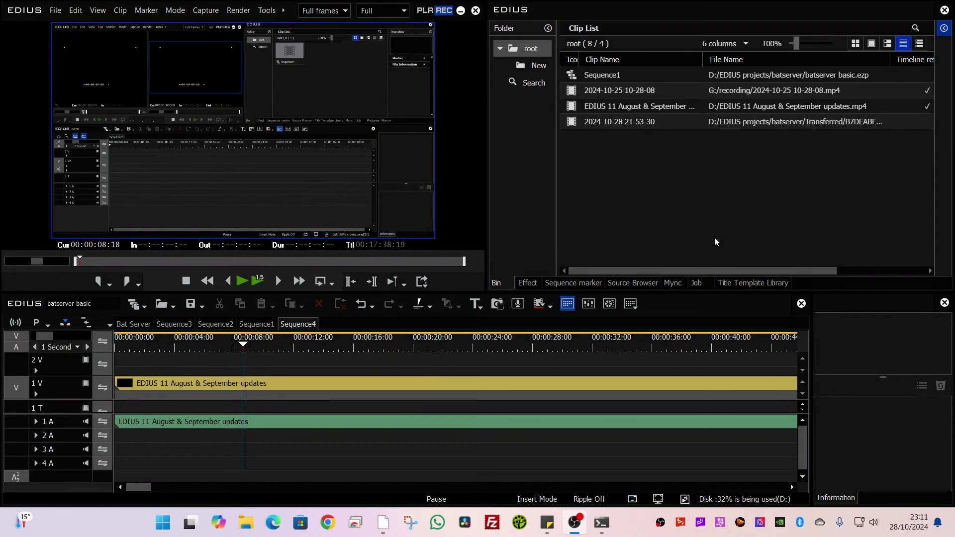
Check the bin clip's actions, then set the timeline to 00:00:12 and open the 1V clip's menu
right_click(602, 122)
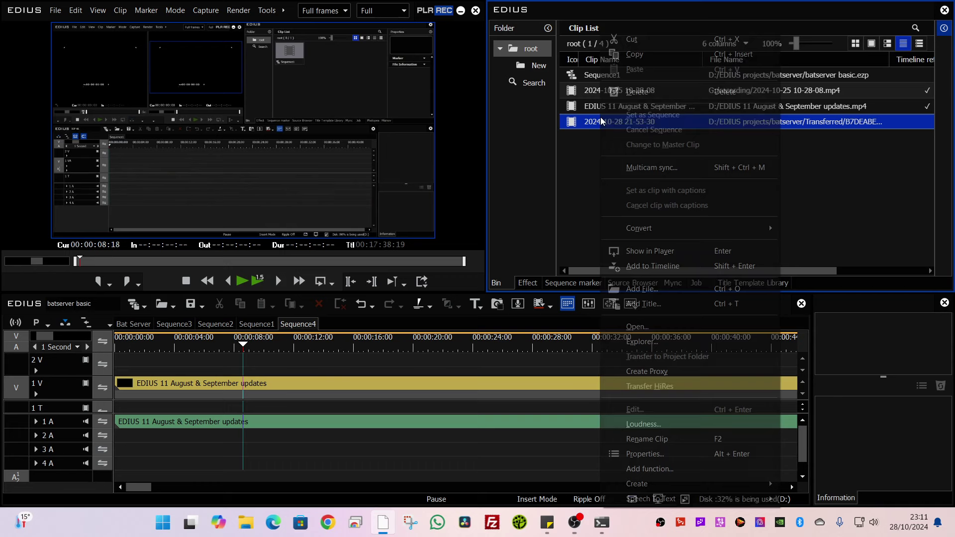
mouse_move(685, 500)
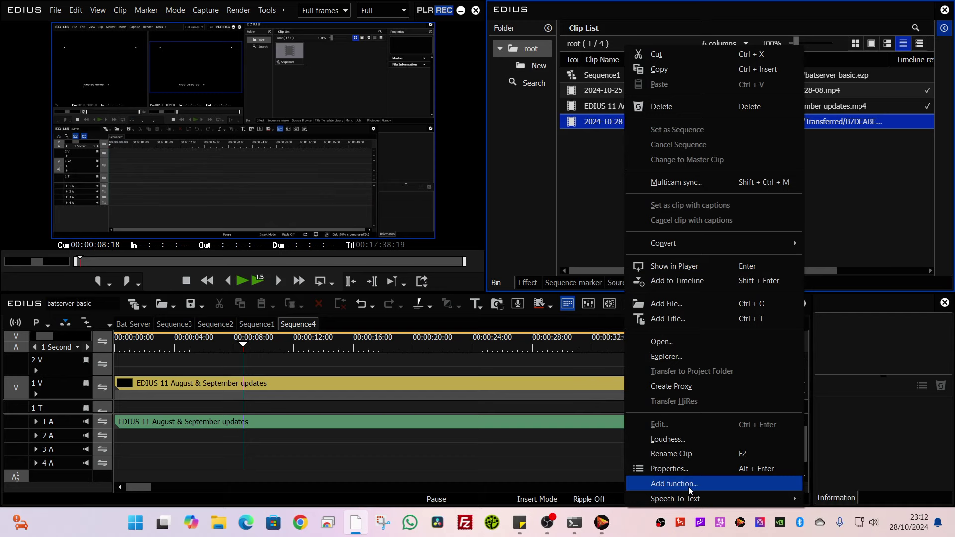
left_click(317, 344)
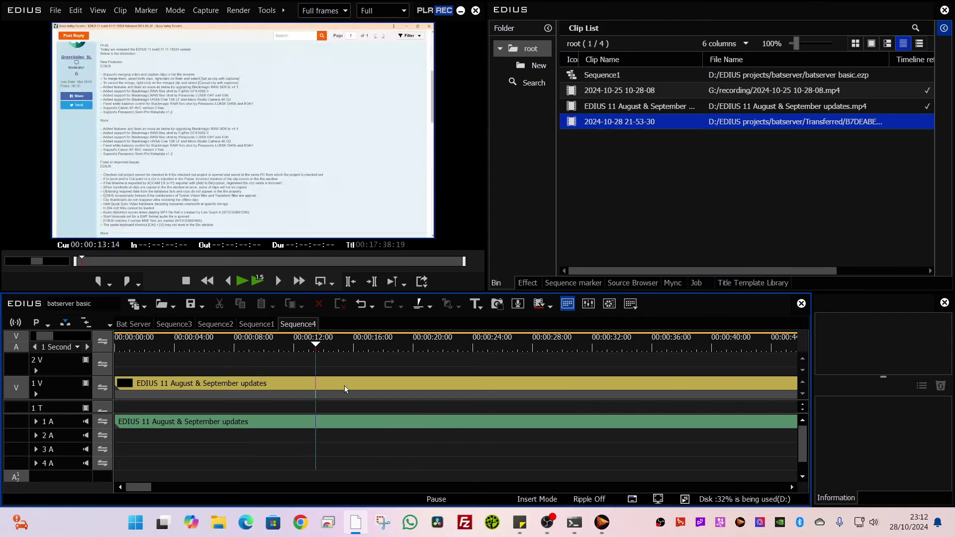
right_click(365, 388)
mouse_move(489, 499)
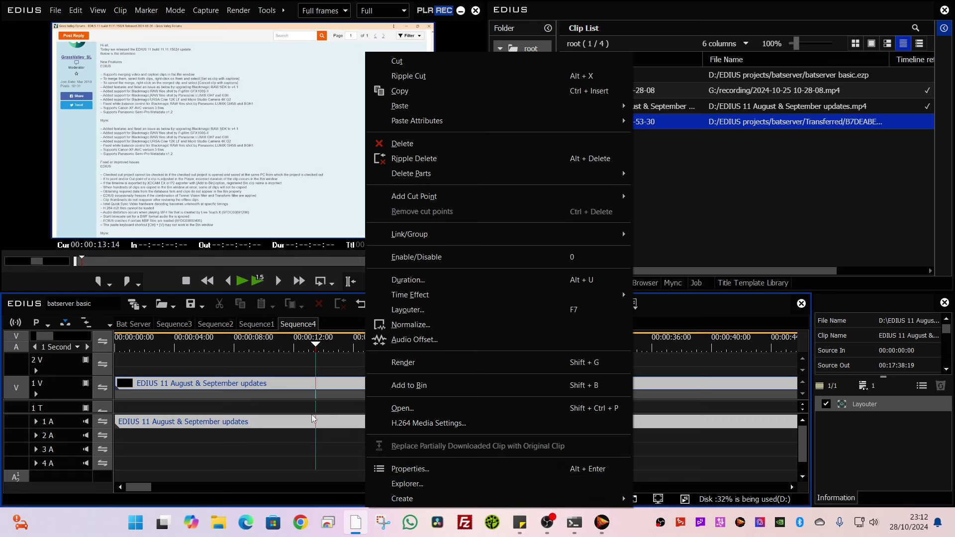
Open the timeline clip's D:\ folder in File Explorer, minimise it, and reopen it via Explorer...
left_click(413, 485)
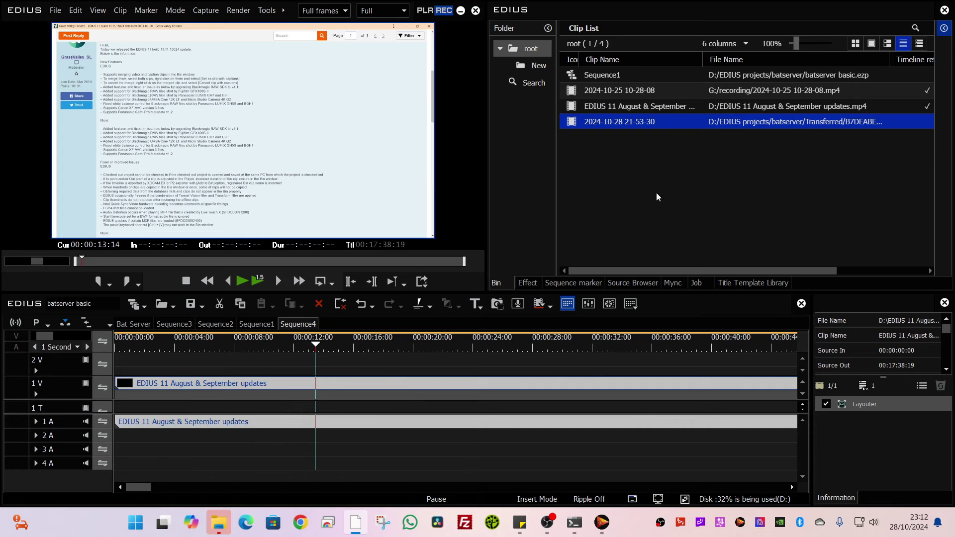
left_click(219, 532)
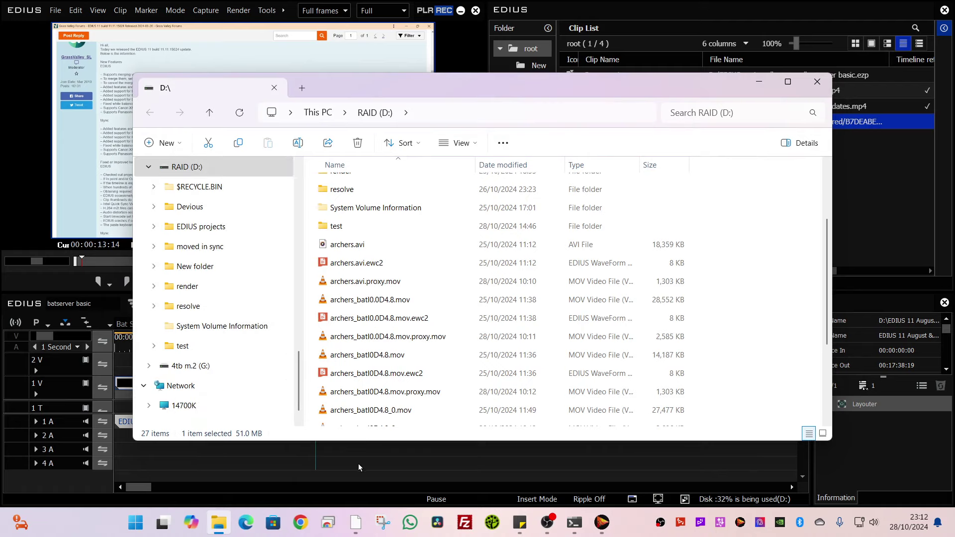
left_click(759, 82)
right_click(376, 394)
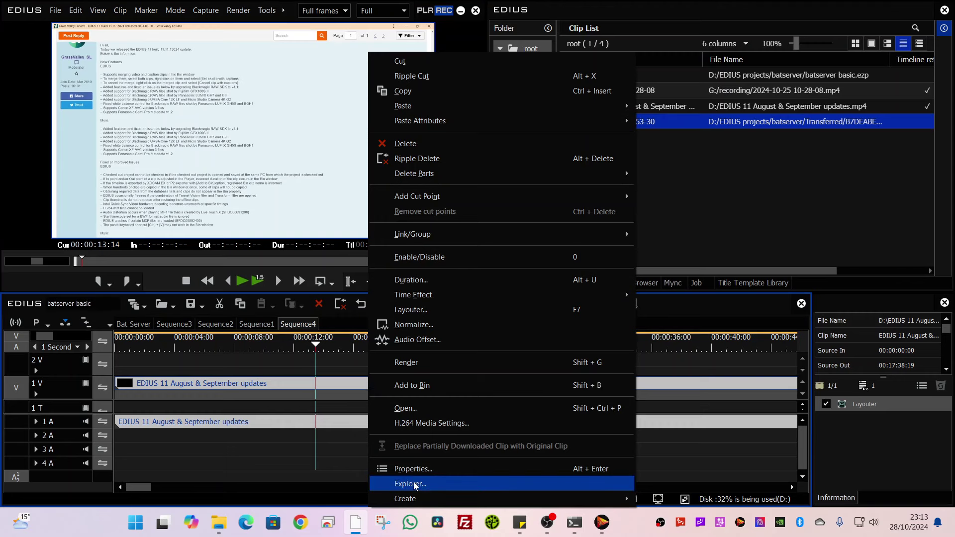
left_click(416, 485)
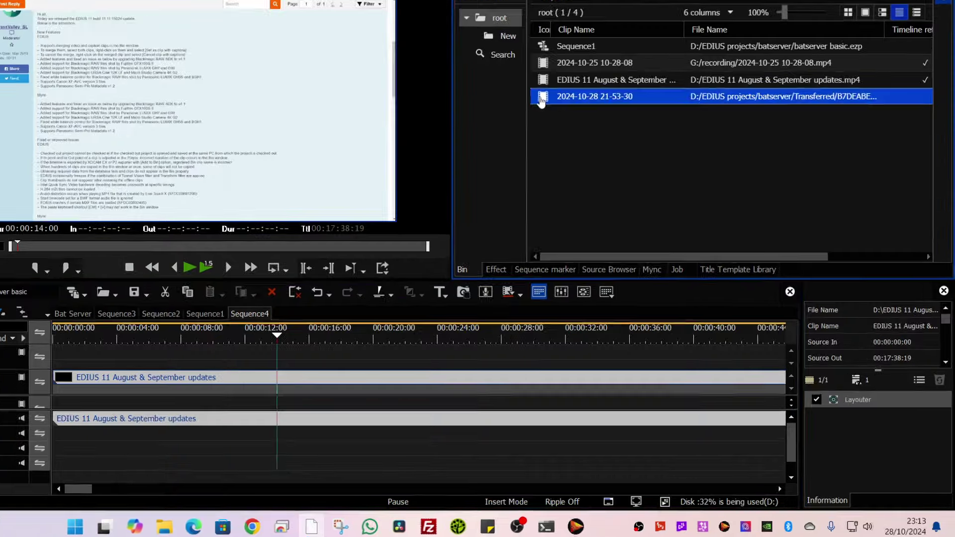
Try adding a custom function from the bin clip's menu, then open BAT Server's tray options
right_click(542, 101)
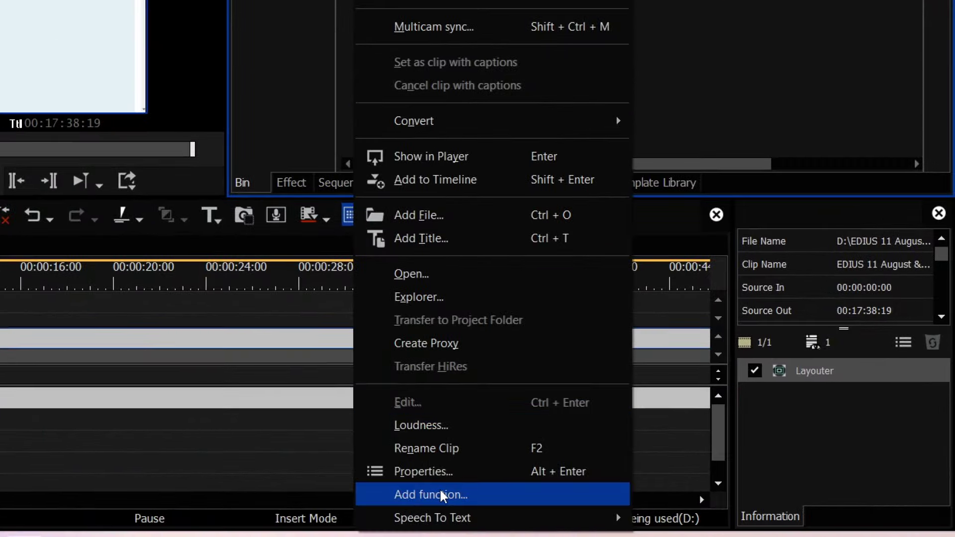
left_click(442, 495)
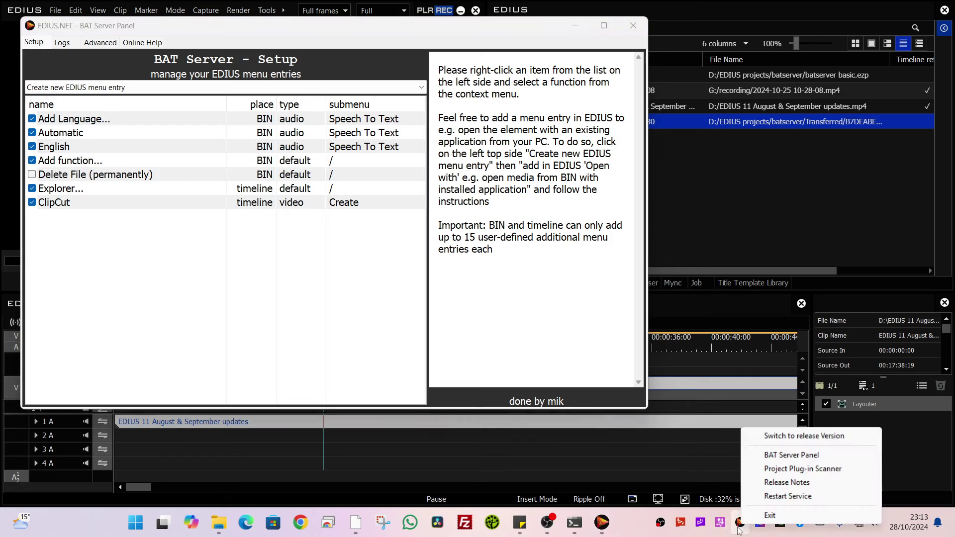
right_click(741, 523)
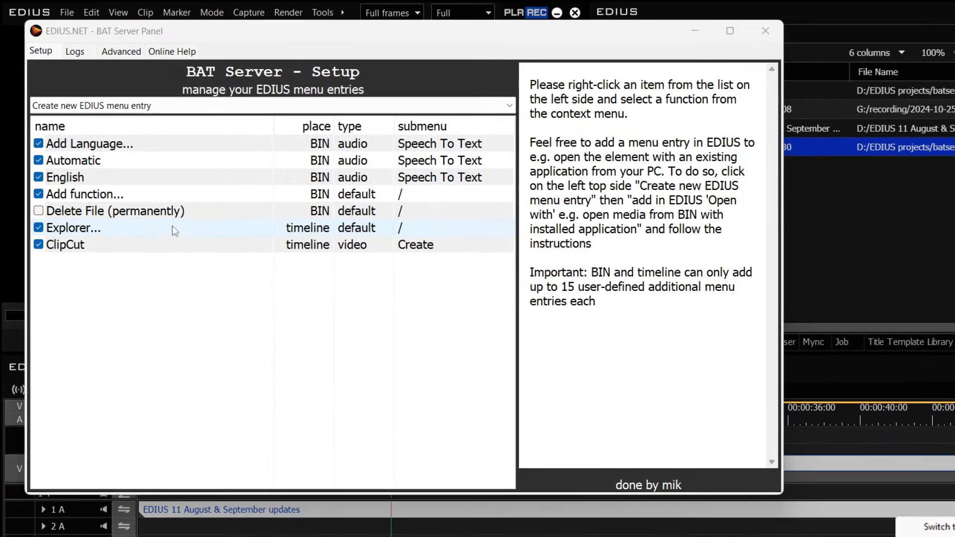
Open the 'Create new EDIUS menu entry' dropdown listing the entry templates
left_click(136, 107)
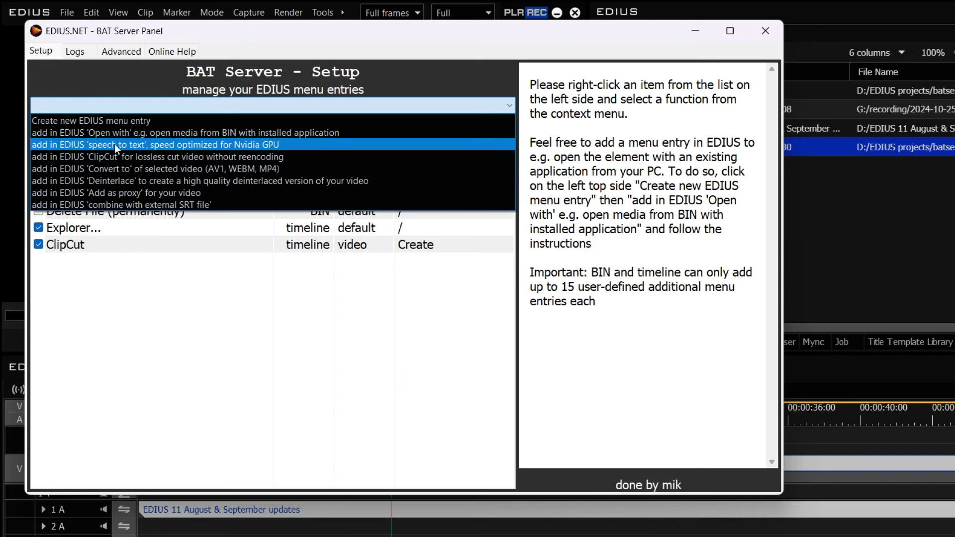
Choose the Nvidia GPU speech to text template with English as the speech language
left_click(142, 341)
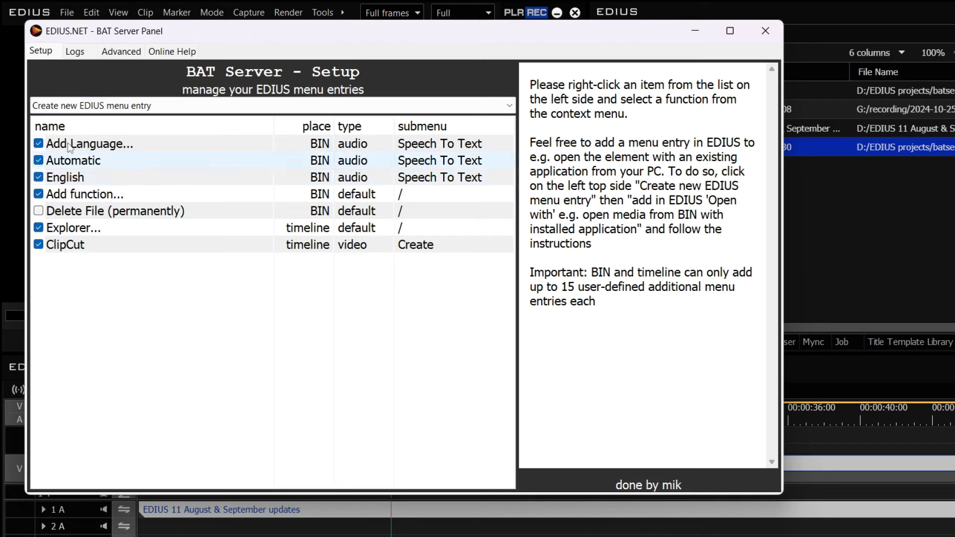
left_click(96, 106)
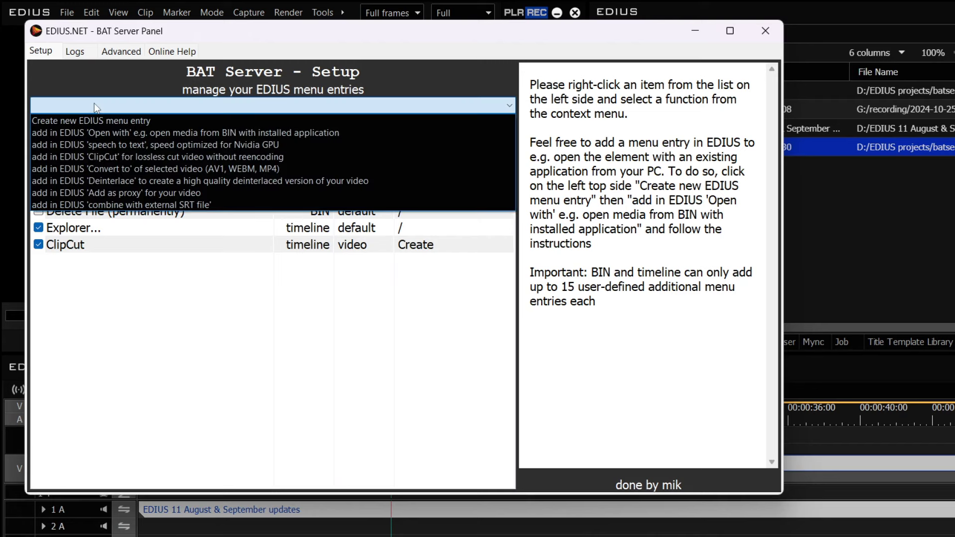
left_click(91, 145)
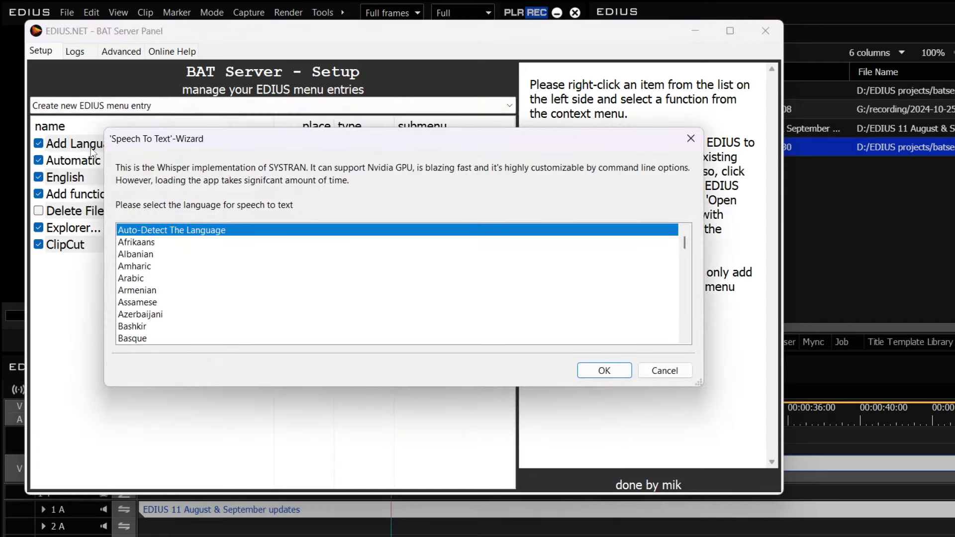
scroll(277, 251, "down", 3)
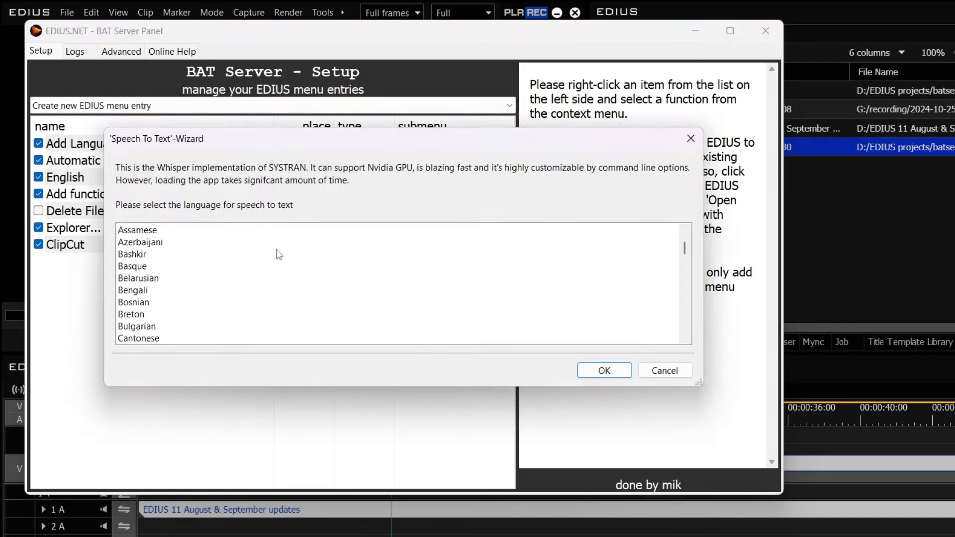
scroll(279, 255, "down", 3)
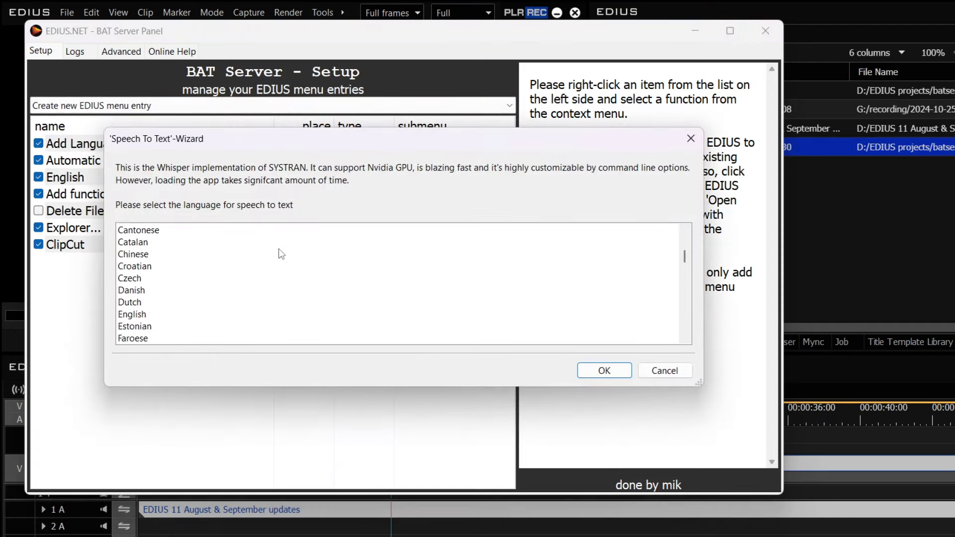
left_click(132, 315)
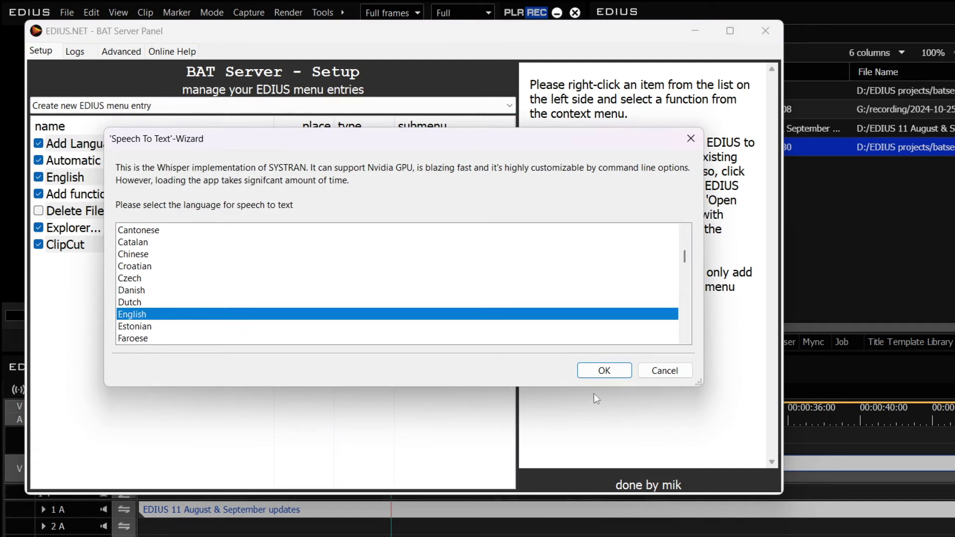
left_click(595, 373)
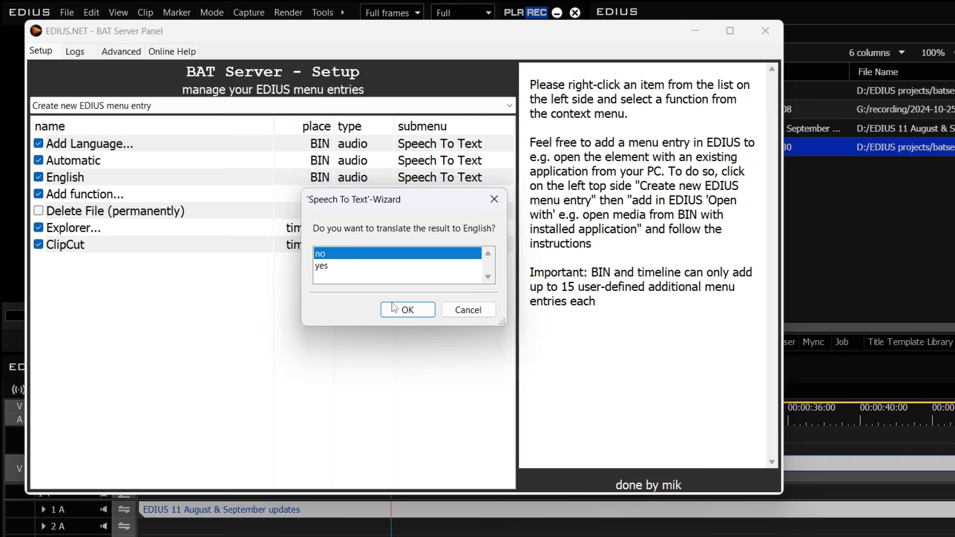
Skip translation, add the entry named English to the timeline menu, then return to EDIUS
left_click(407, 312)
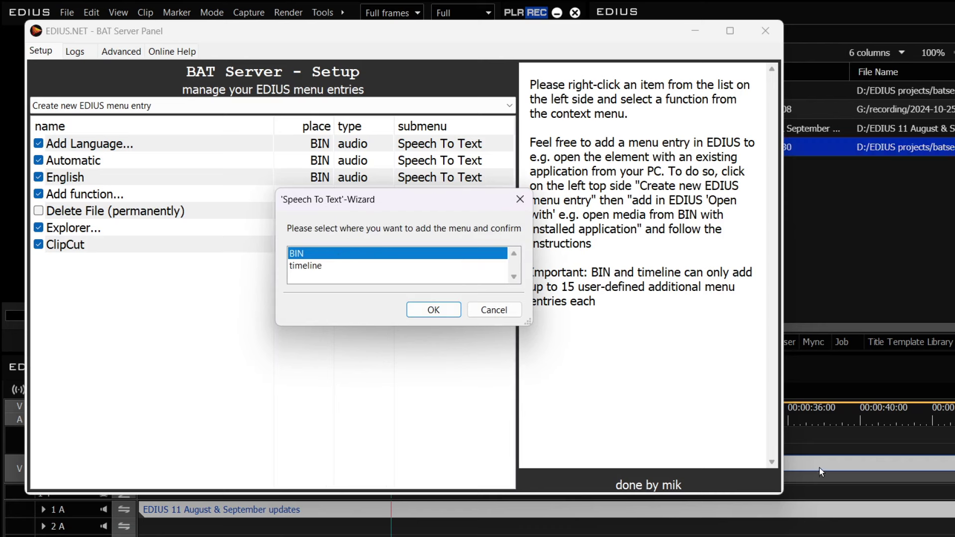
left_click(319, 267)
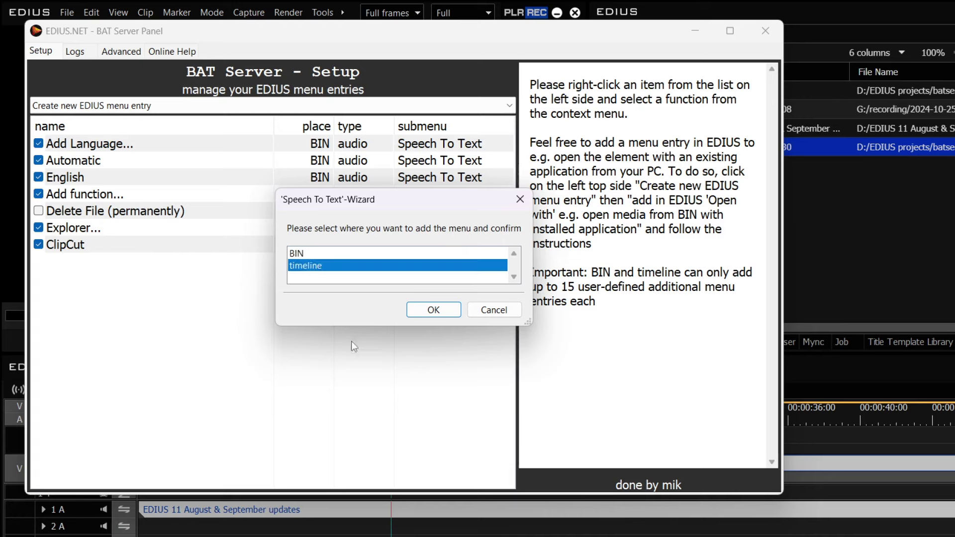
left_click(433, 310)
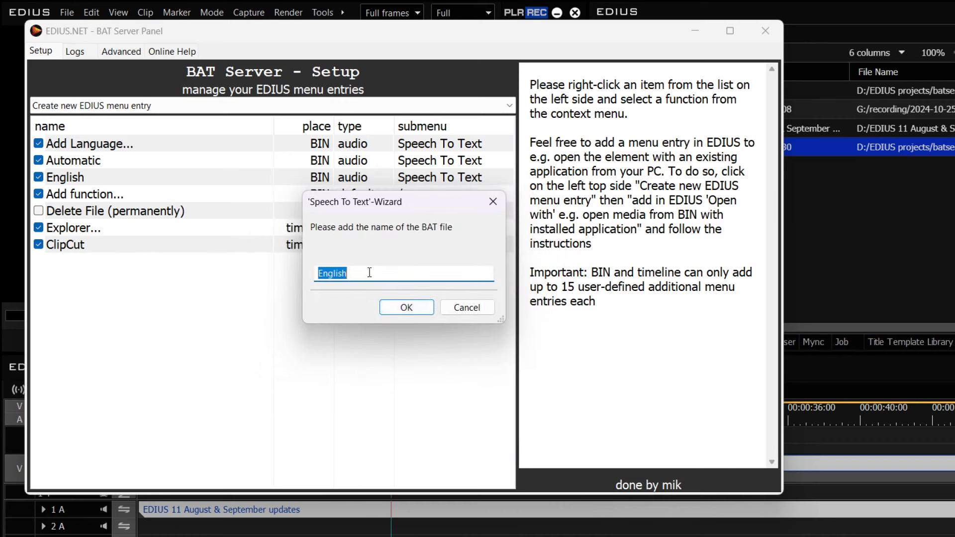
left_click(397, 312)
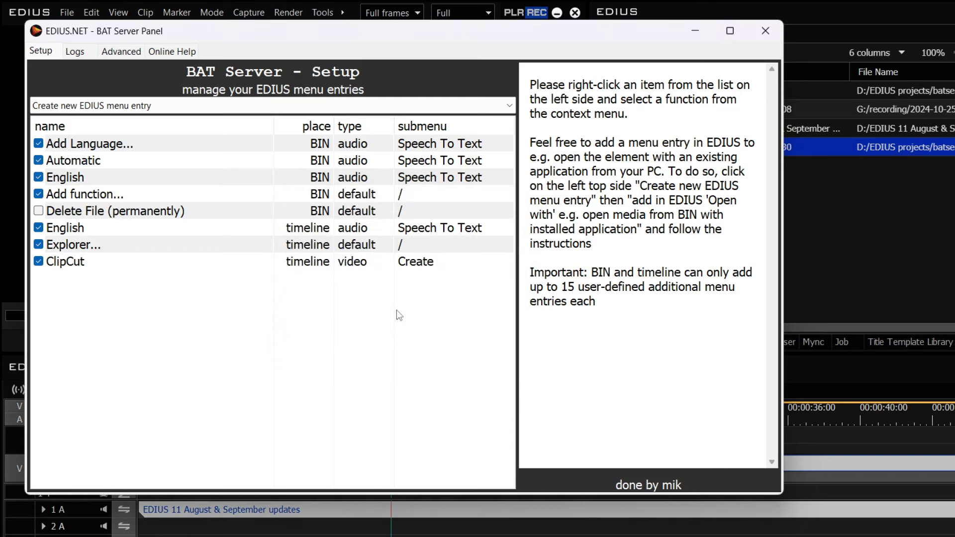
left_click(300, 229)
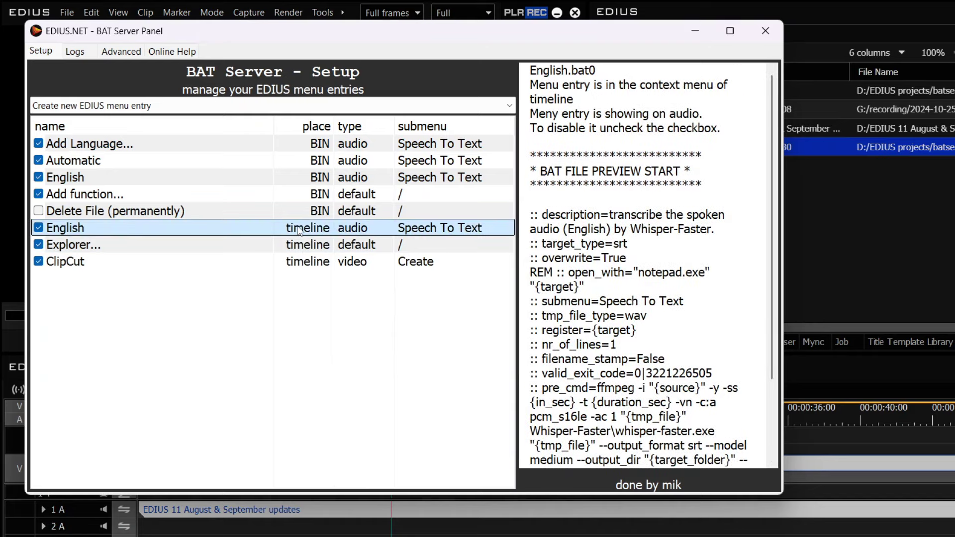
left_click(843, 408)
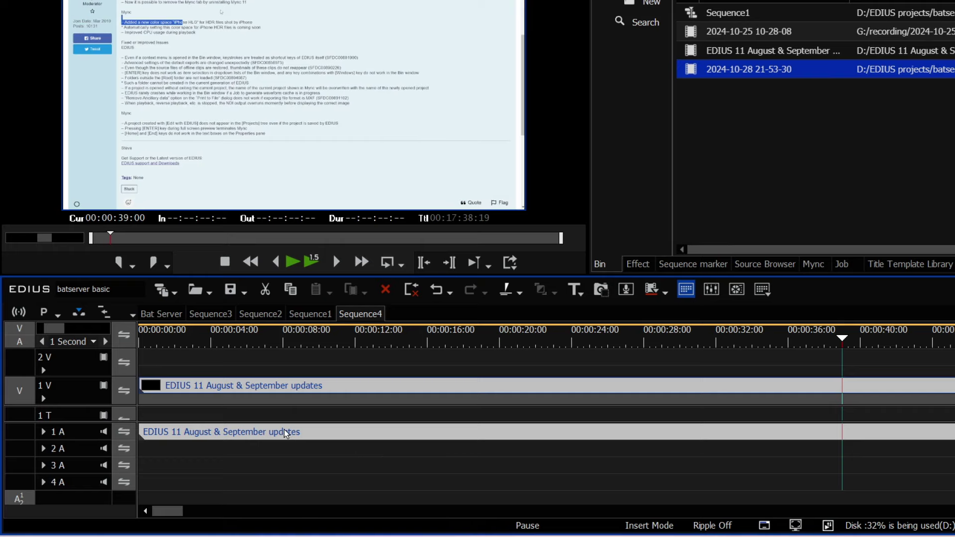
Run Speech To Text > English on the 'EDIUS 11 August & September updates' clip on track 1 A
right_click(533, 436)
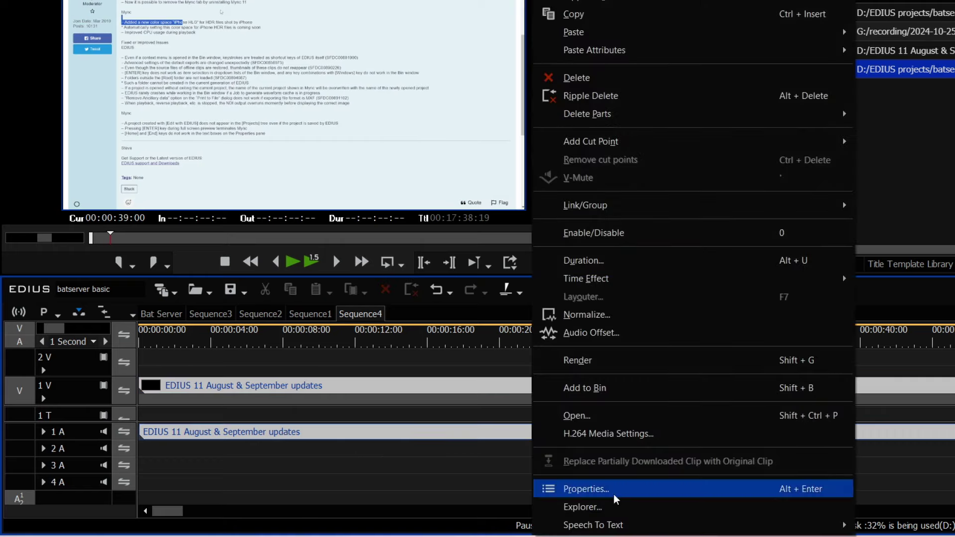
mouse_move(615, 526)
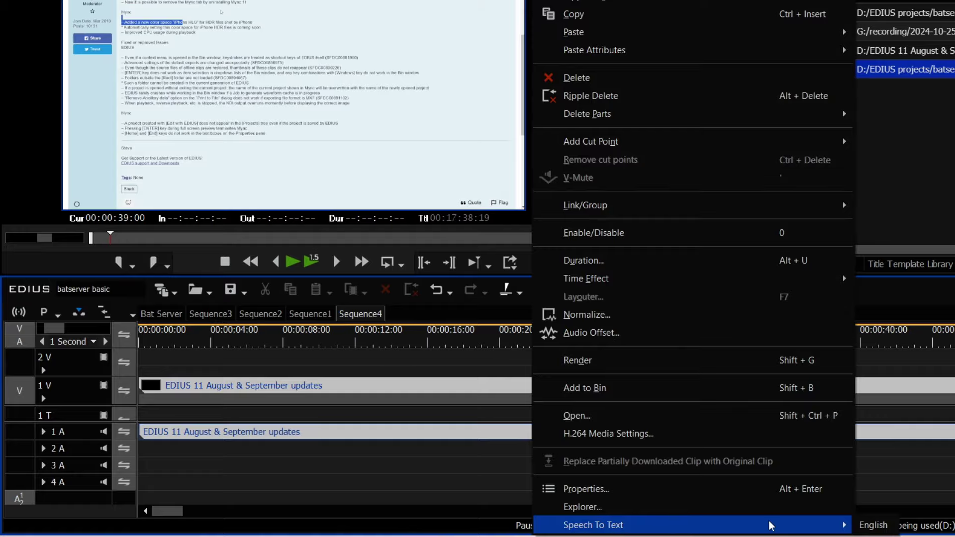
left_click(887, 530)
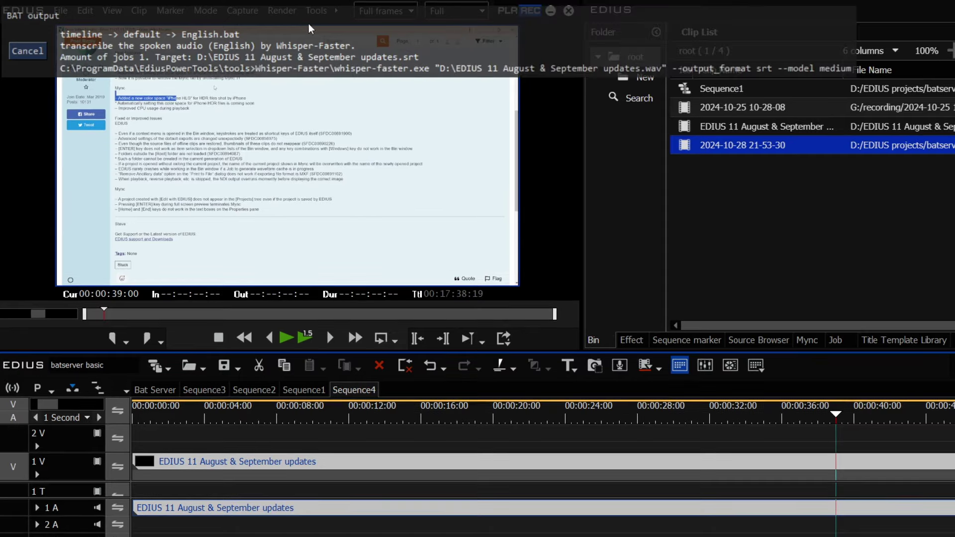
Move the BAT transcription console aside while Whisper-Faster generates the subtitle clip
left_click_drag(279, 53, 376, 167)
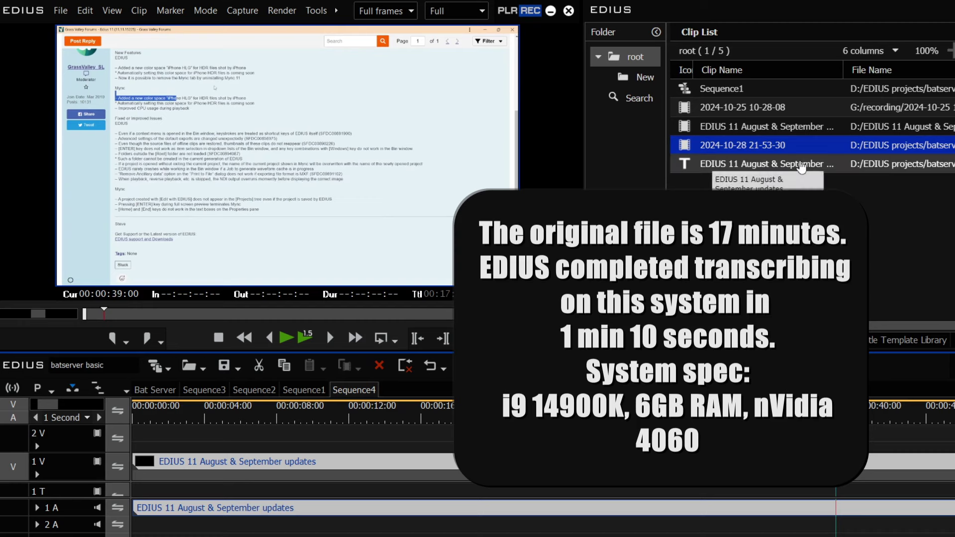
Place the new T subtitle clip on track 2 V and scrub the ruler to check the captions
left_click(712, 166)
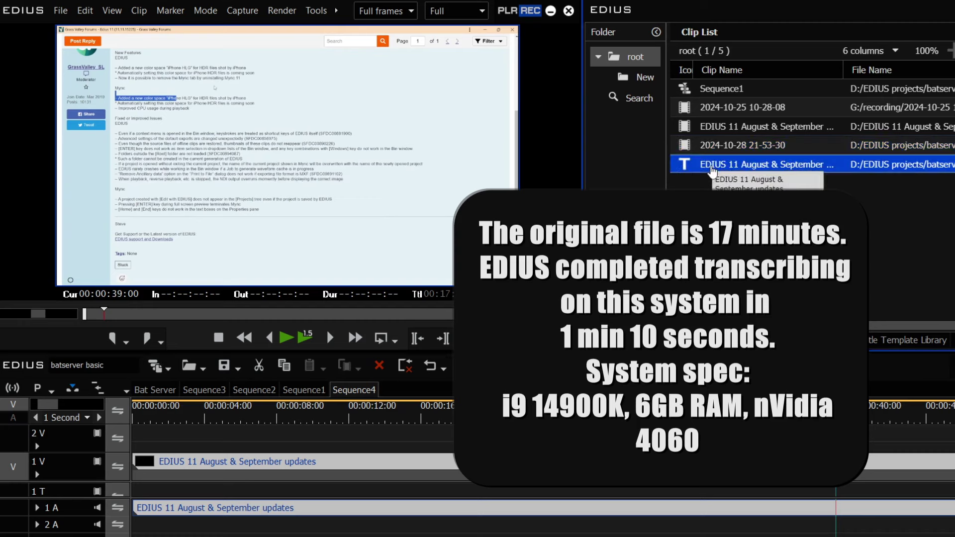
left_click_drag(713, 170, 183, 433)
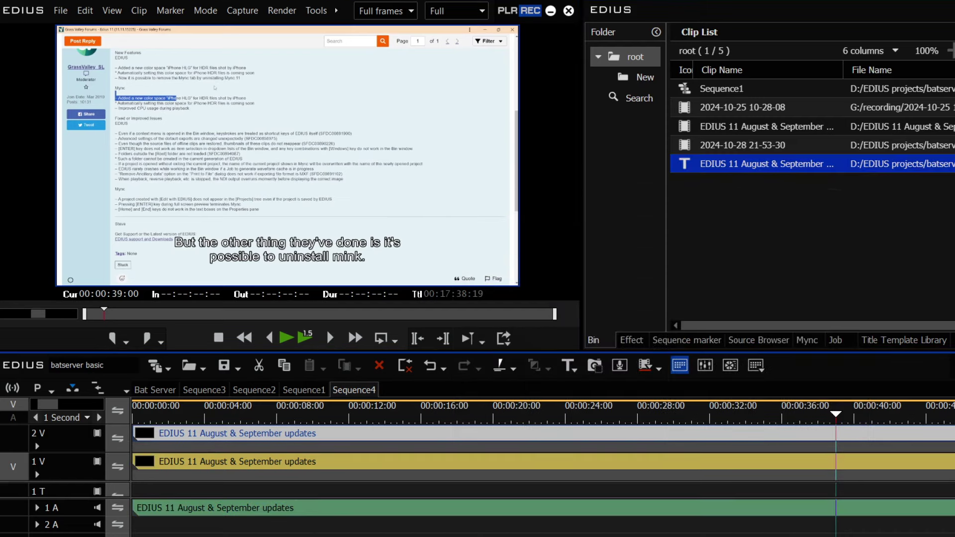
mouse_move(273, 424)
left_mouse_down()
mouse_move(205, 421)
mouse_move(387, 413)
mouse_move(345, 413)
left_mouse_up()
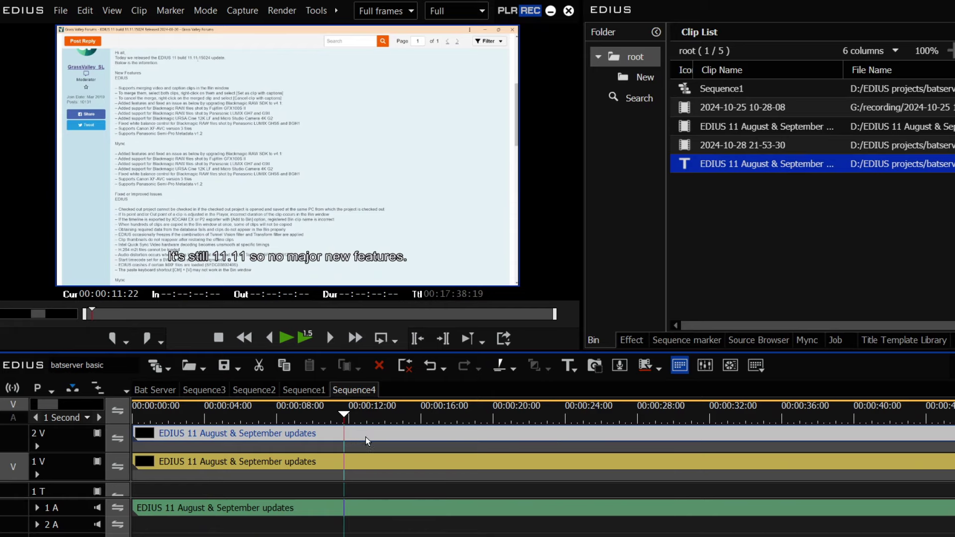
double_click(382, 433)
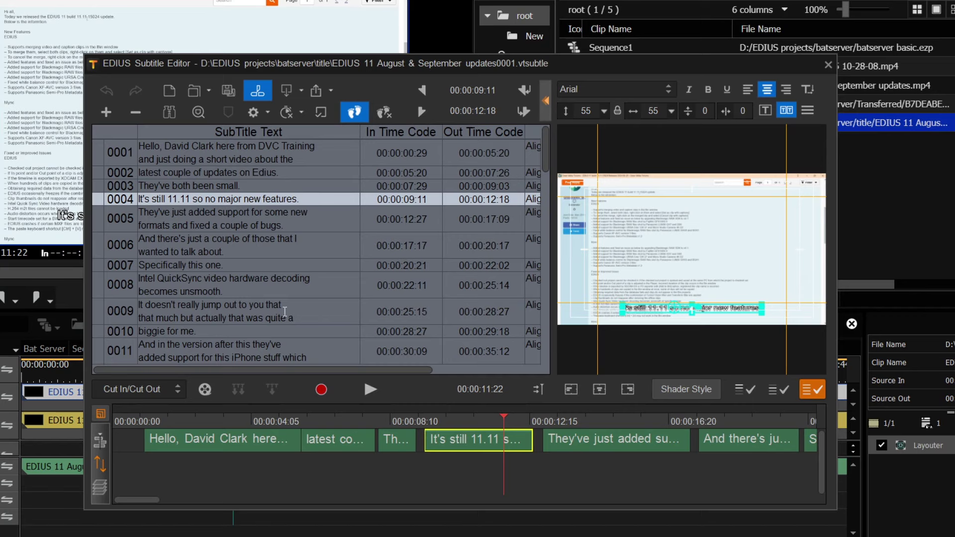
left_click(829, 65)
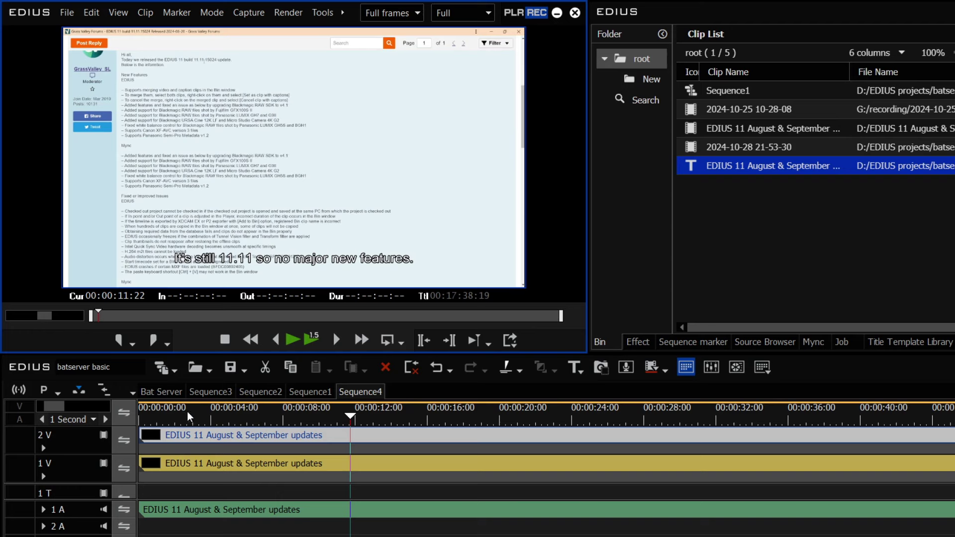
left_click(139, 420)
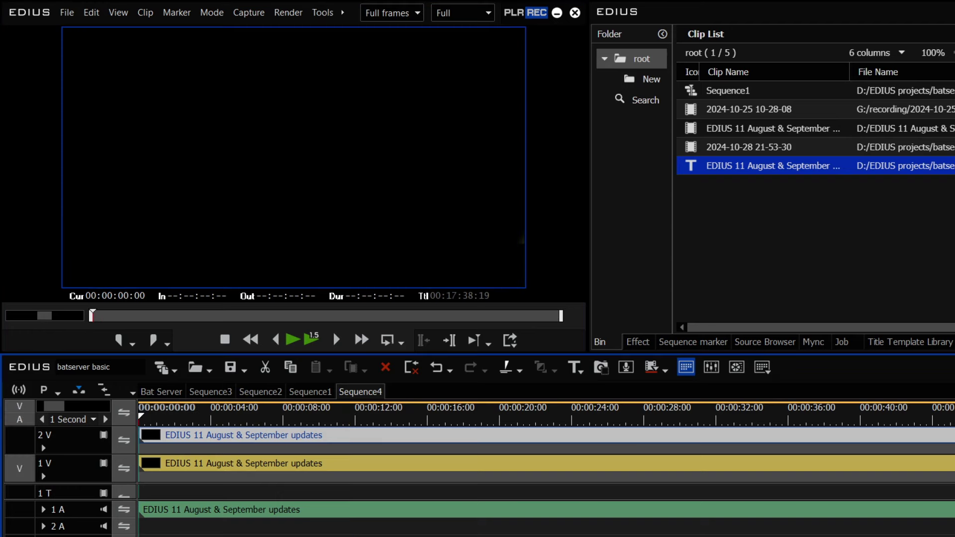
left_click(290, 339)
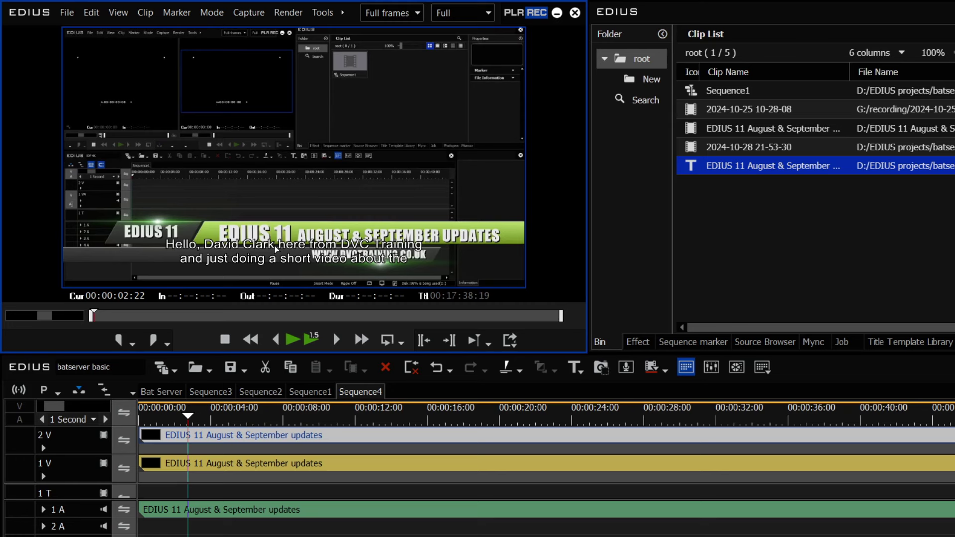
left_click(288, 342)
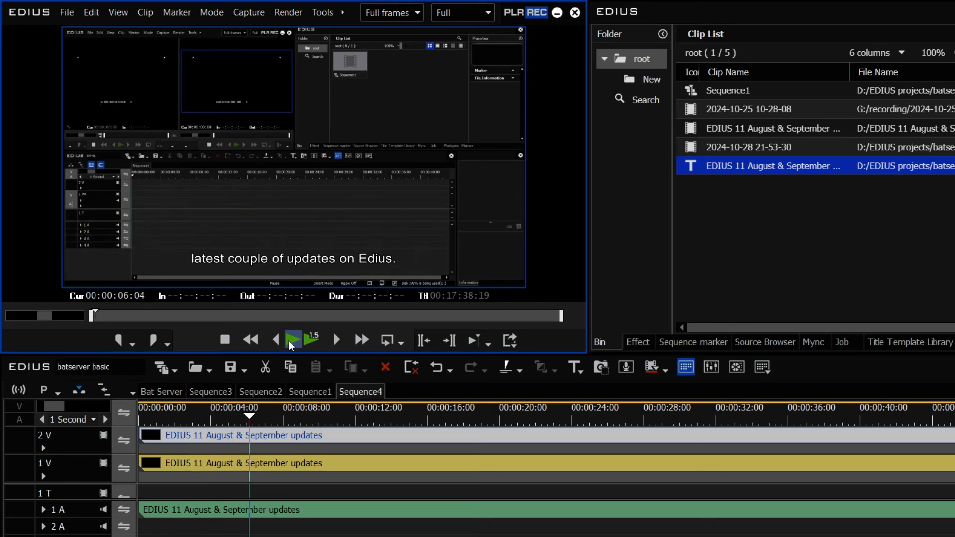
key("space")
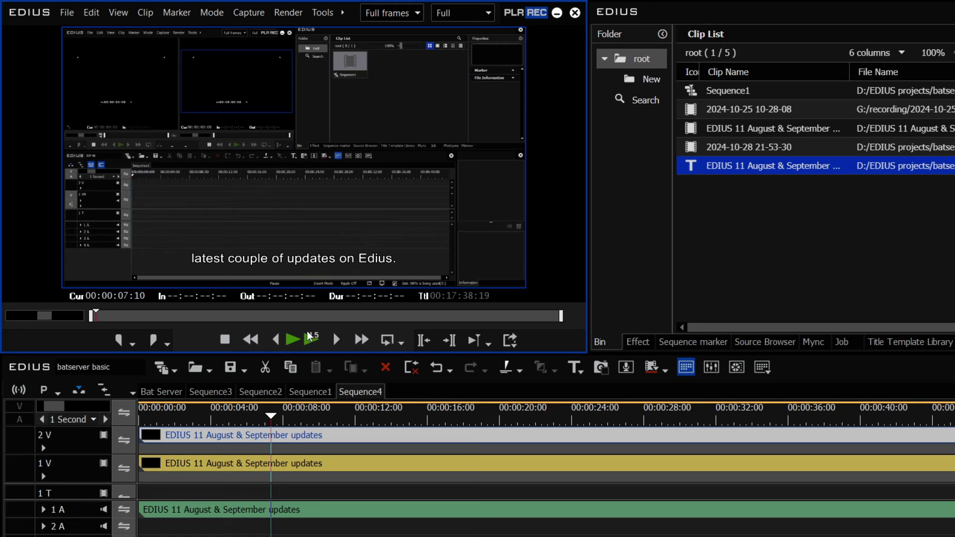
left_click(295, 342)
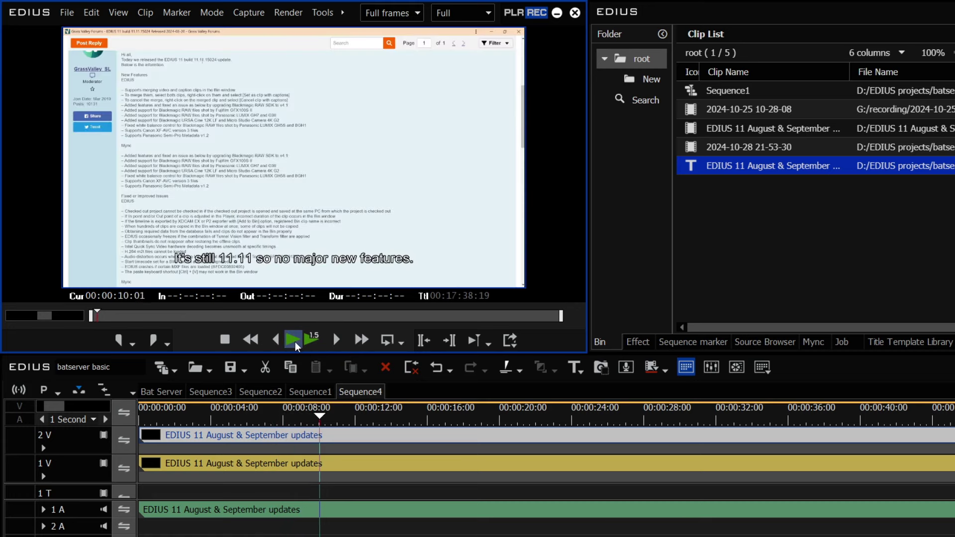
left_click(226, 340)
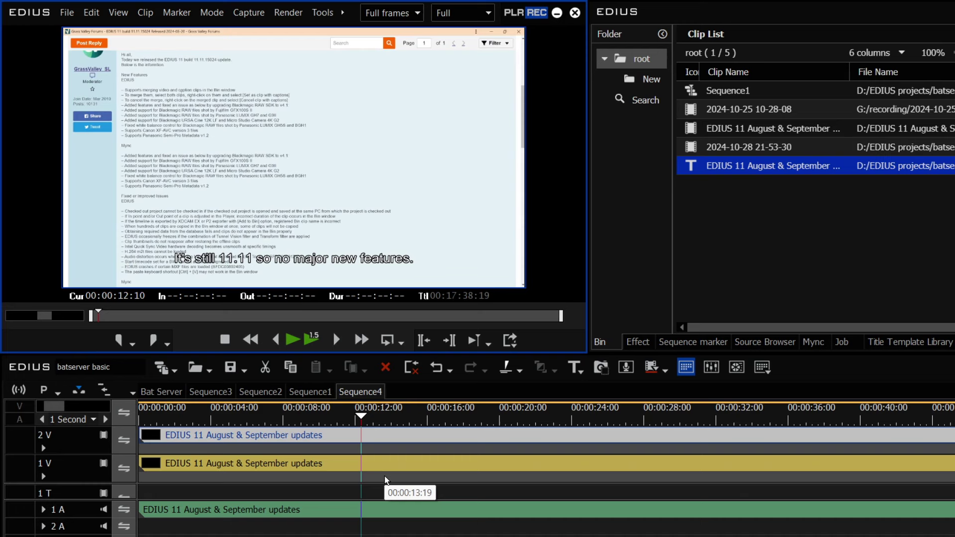
Scrub the timeline to around 29 and then 35 seconds to check the later captions
left_click_drag(379, 419, 402, 420)
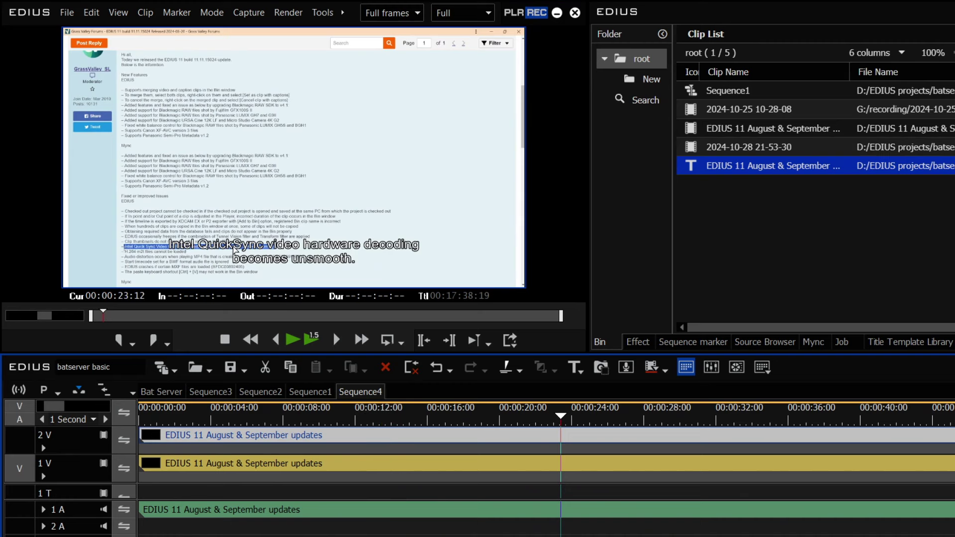
left_click_drag(554, 416, 668, 436)
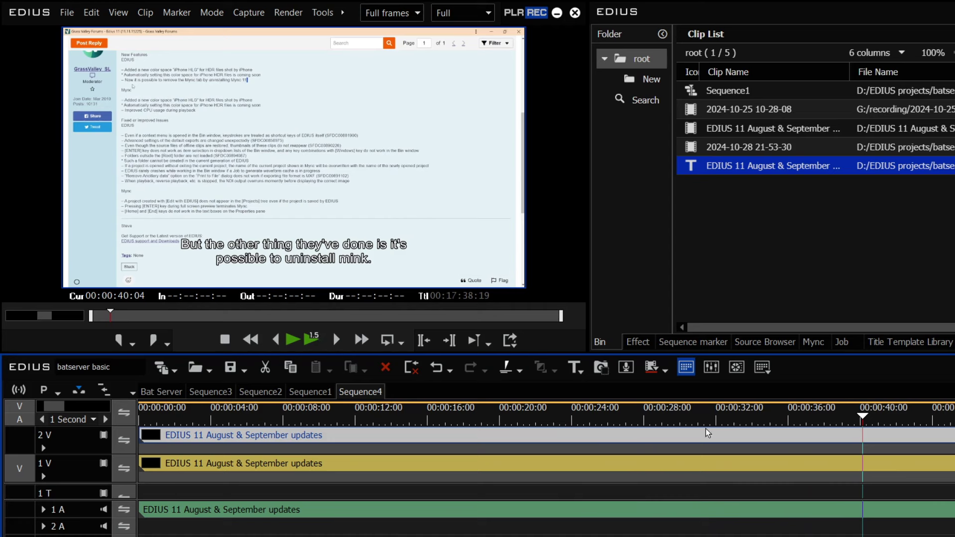
left_click_drag(866, 419, 784, 422)
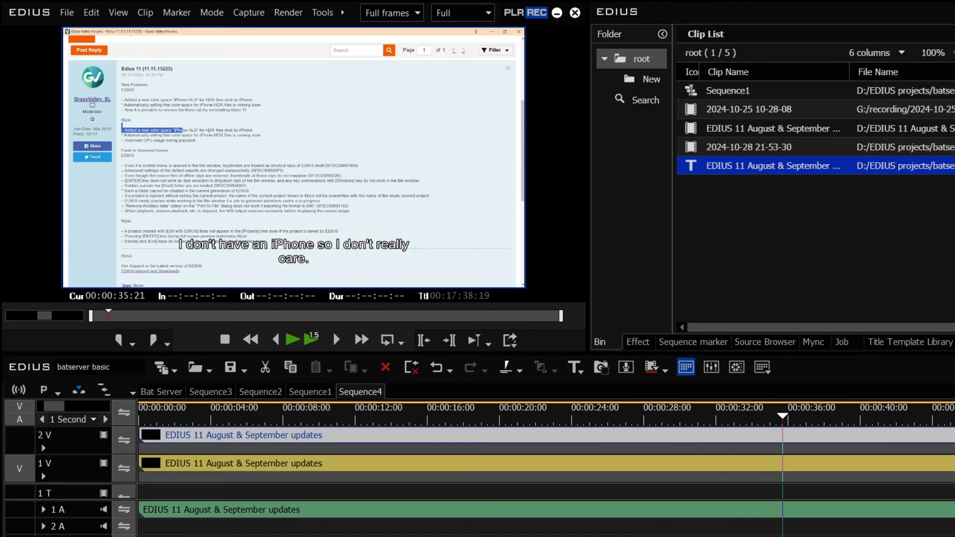
Change the English timeline speech-to-text entry's place to BIN, then view the BIN entries' BAT files
left_click(161, 392)
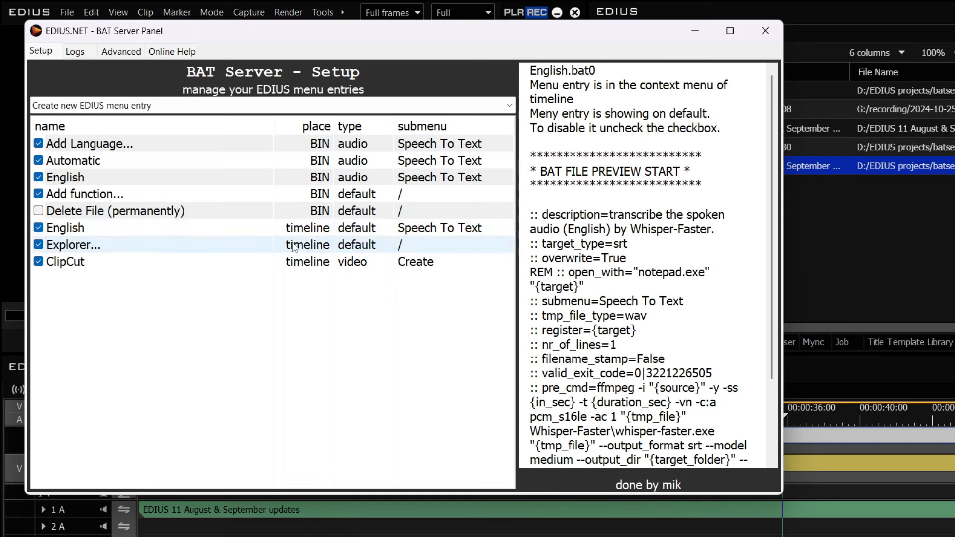
left_click(78, 234)
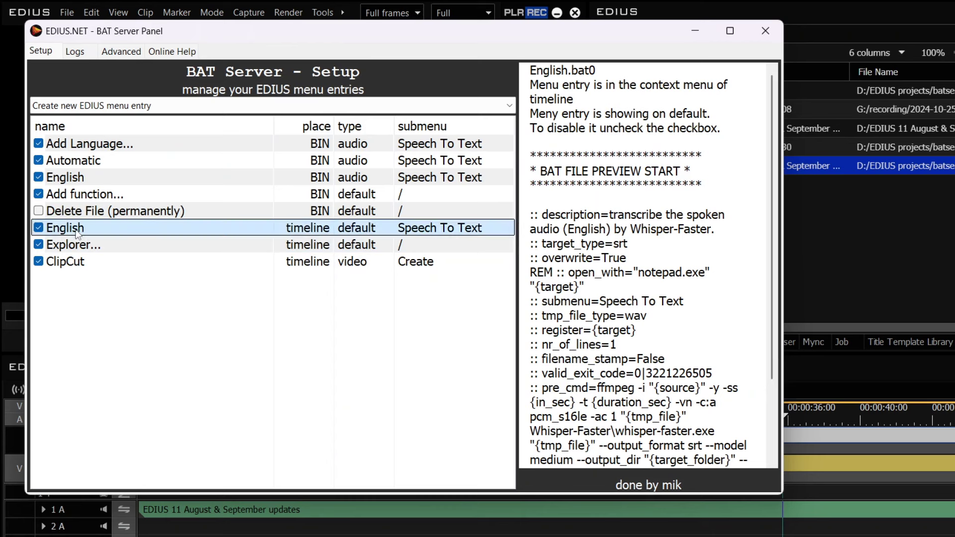
right_click(231, 231)
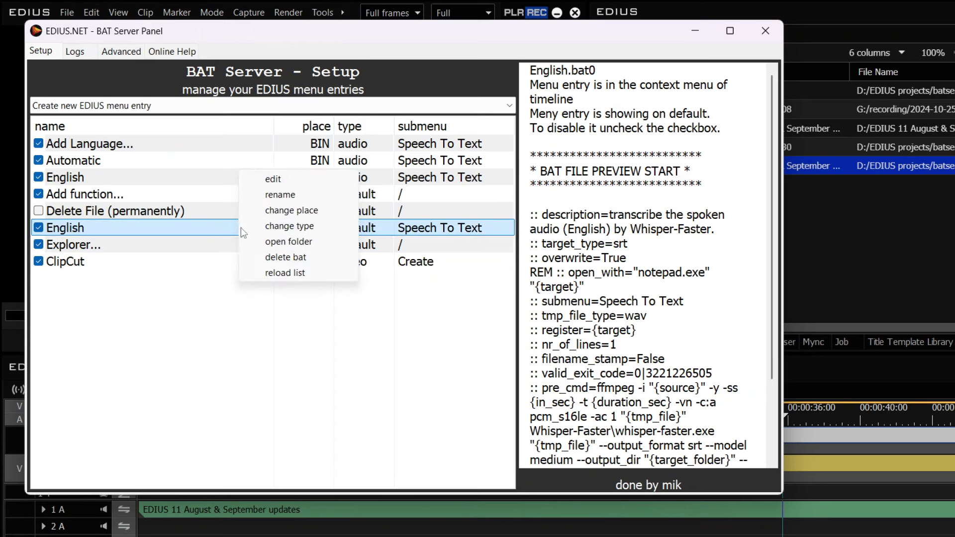
left_click(282, 211)
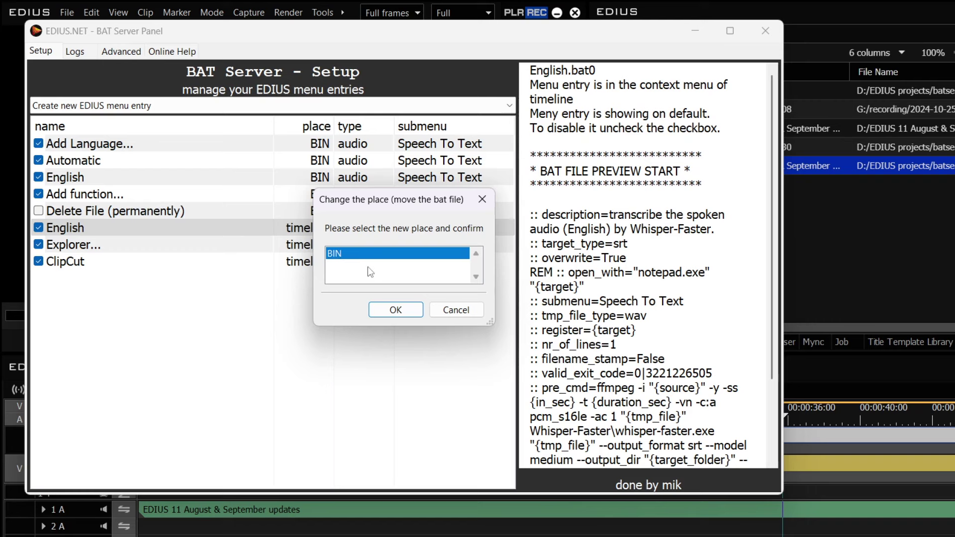
left_click(396, 310)
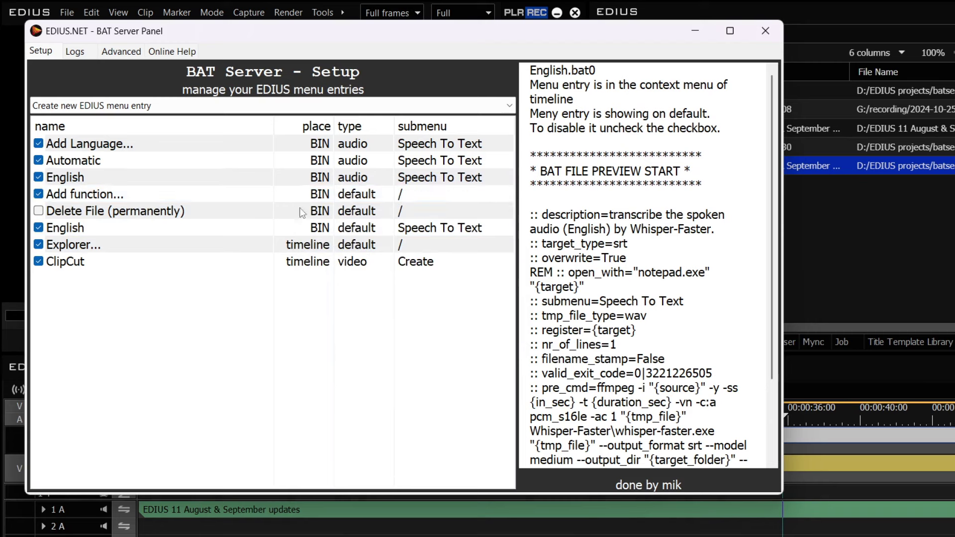
left_click(84, 179)
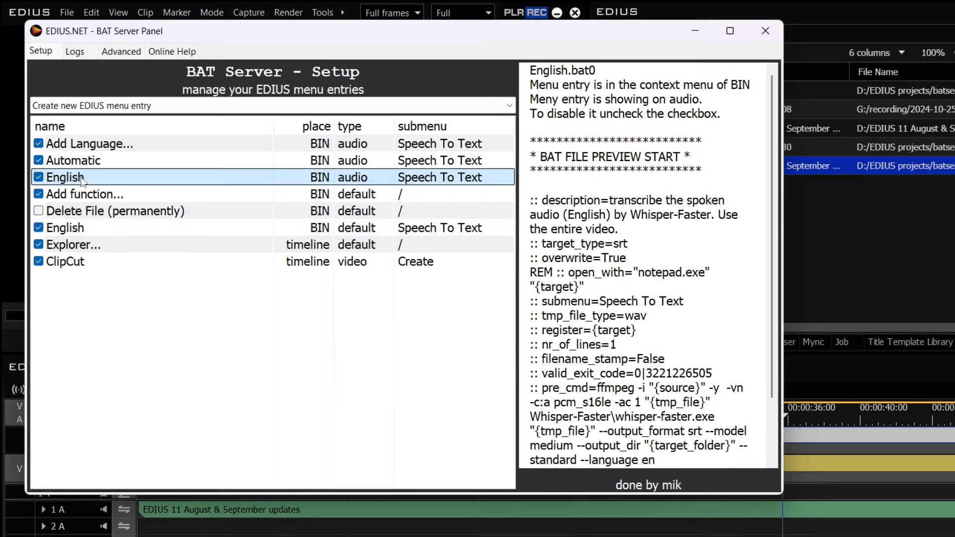
left_click(254, 229)
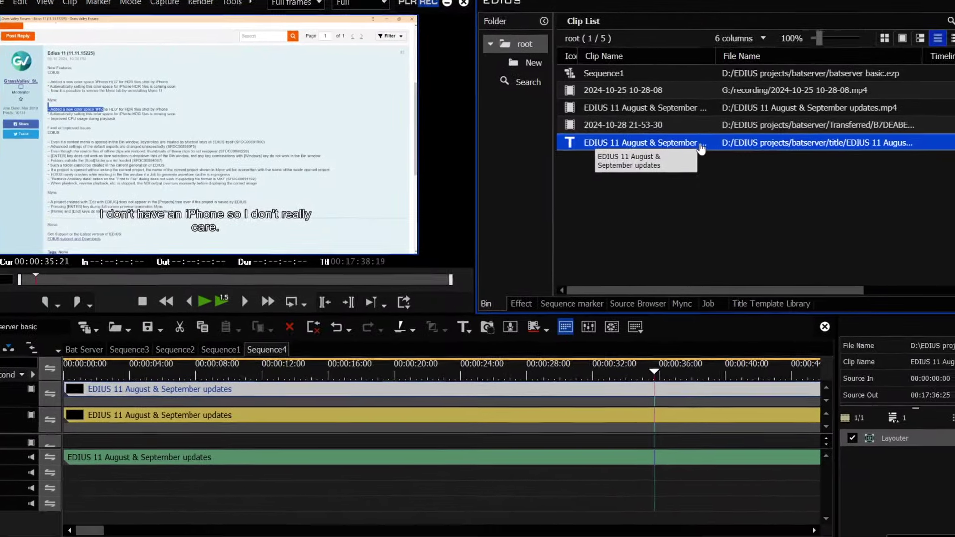
right_click(821, 143)
left_click(627, 125)
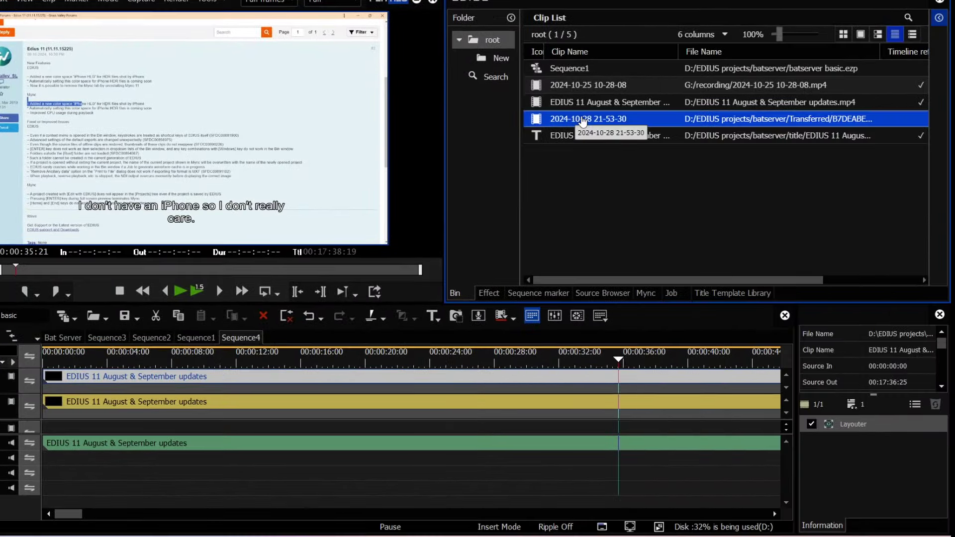
right_click(617, 123)
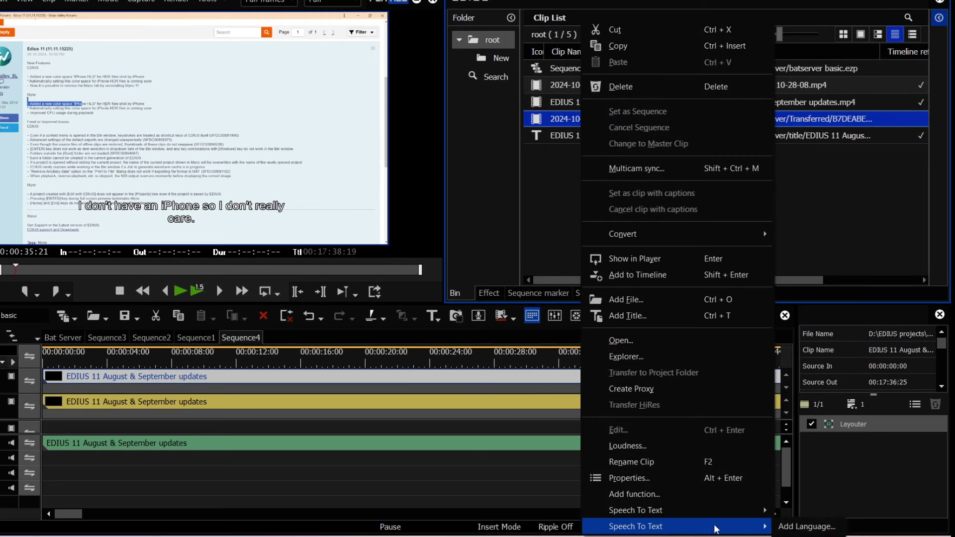
mouse_move(739, 511)
mouse_move(731, 528)
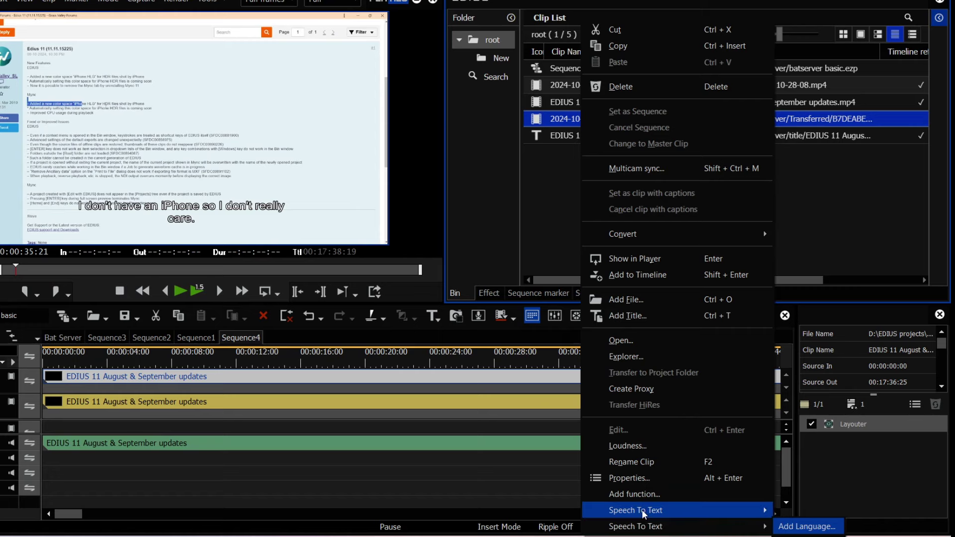
mouse_move(663, 511)
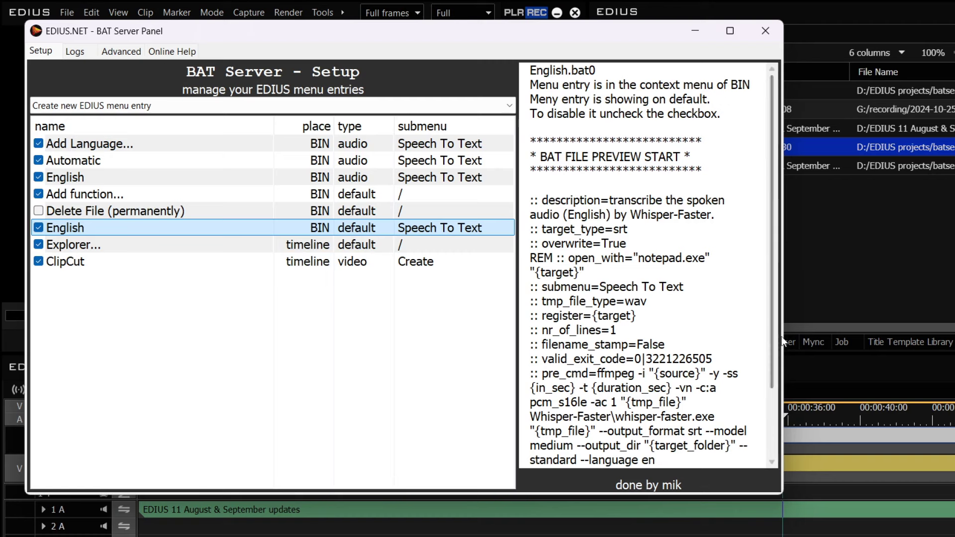
Widen the BAT Server Panel and move it over the EDIUS workspace to read the BAT file
left_click_drag(781, 336, 875, 337)
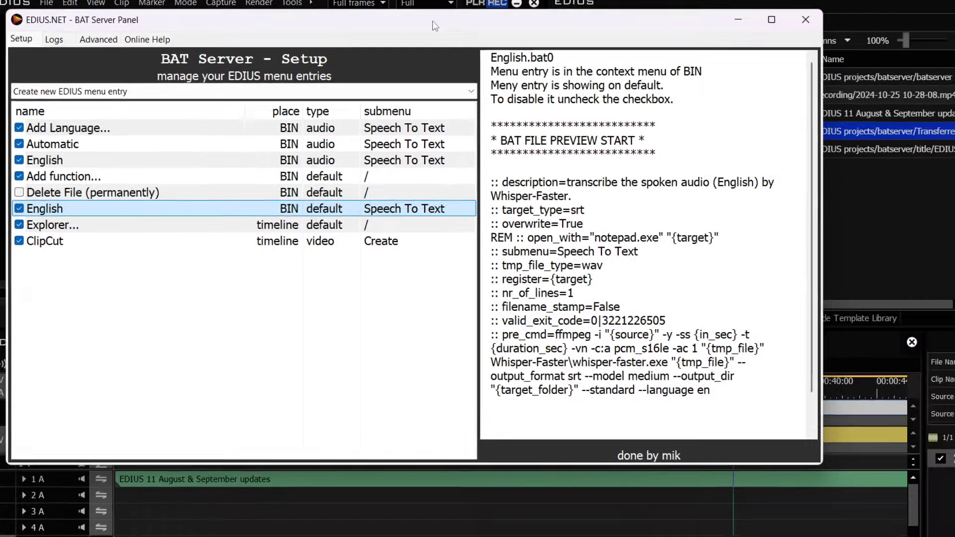
left_click_drag(469, 35, 582, 83)
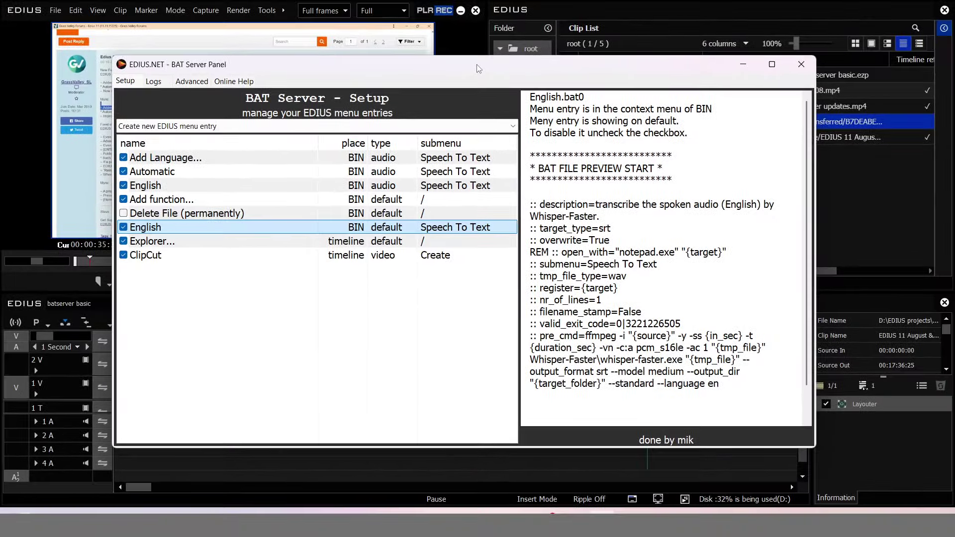